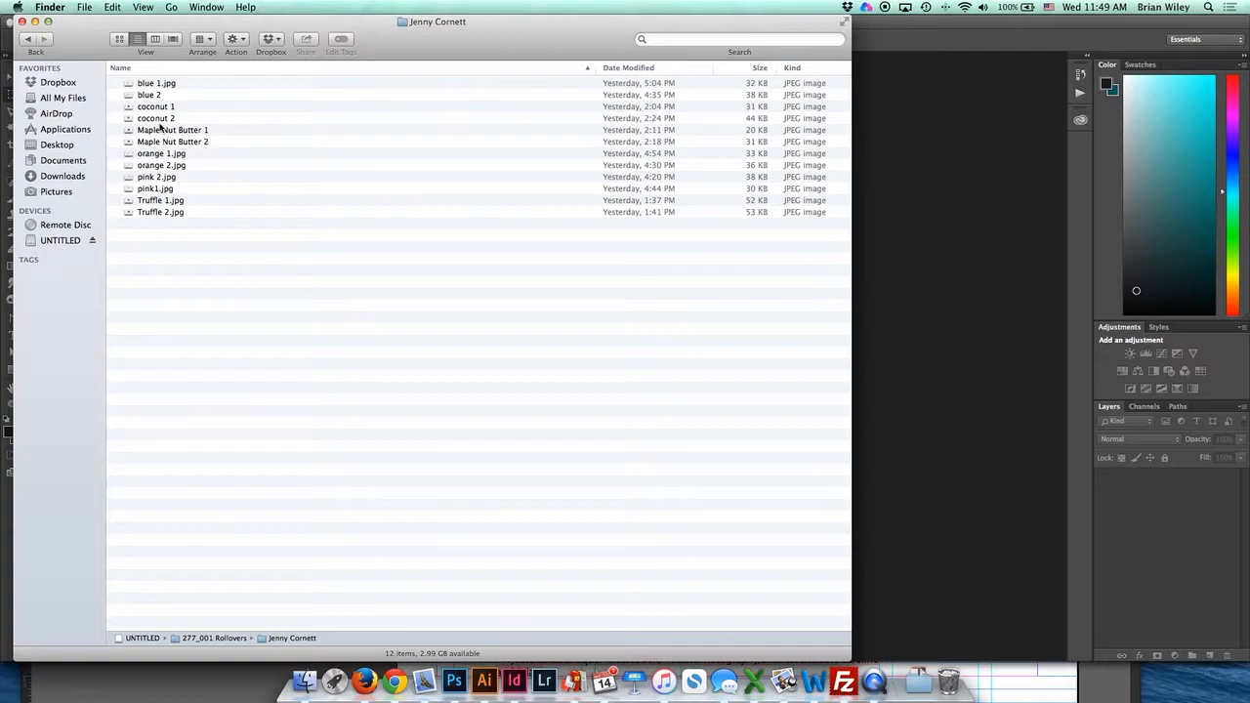
- Open the Maple Nut Butter 1 and Maple Nut Butter 2 images together in Photoshop
{"action": "left_click", "coordinate": [175, 132]}
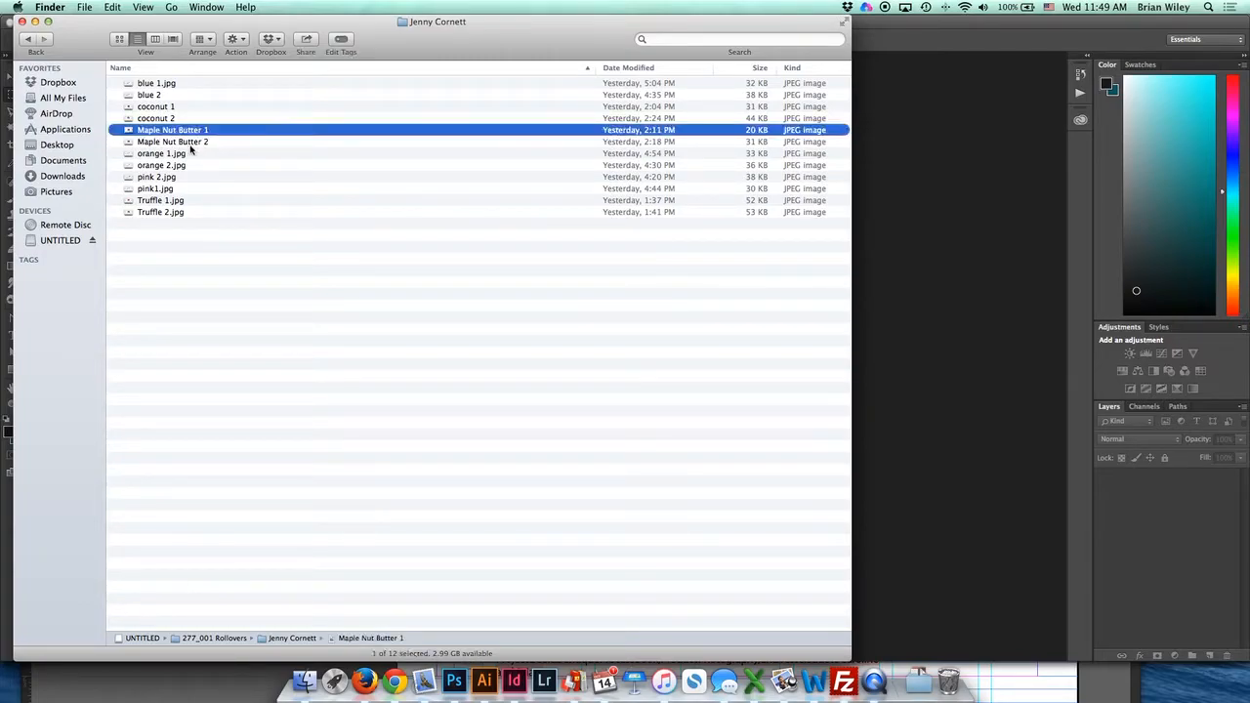
{"action": "left_click", "coordinate": [205, 142], "text": "shift"}
{"action": "left_click_drag", "start_coordinate": [192, 143], "coordinate": [454, 684]}
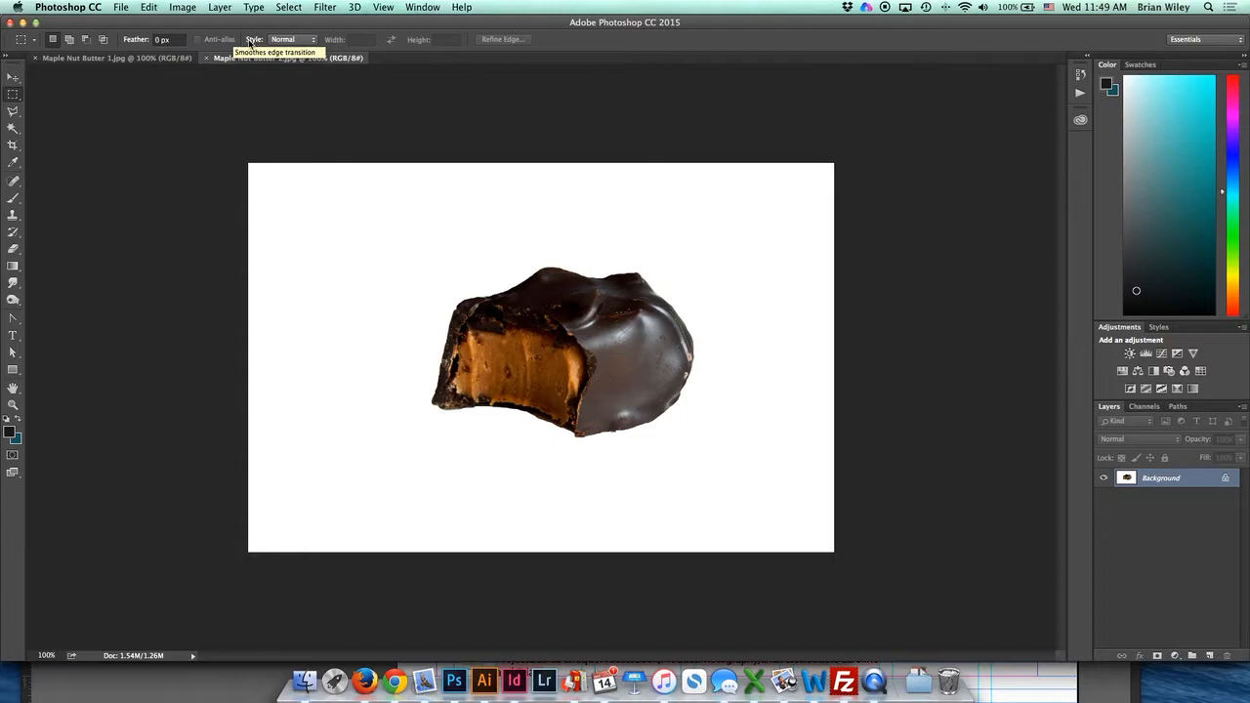
- Start resizing the Maple Nut Butter 1 image, entering a height of 200 pixels with proportions linked
{"action": "left_click", "coordinate": [116, 59]}
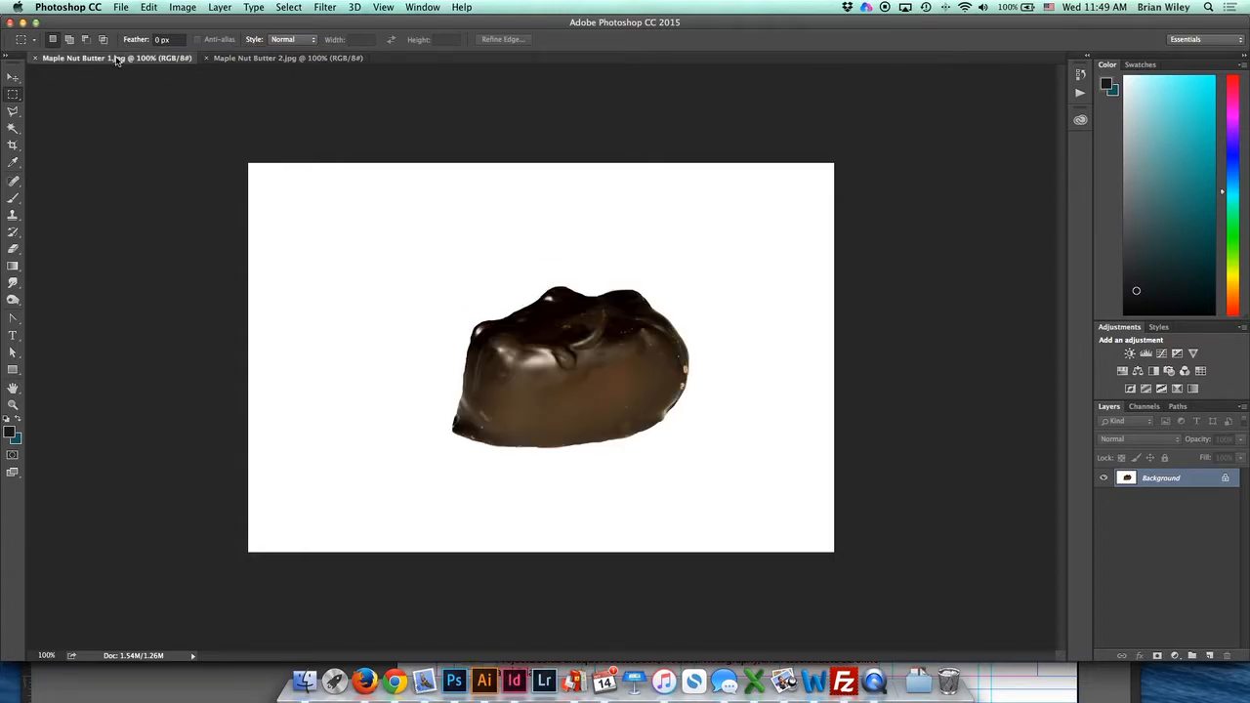
{"action": "left_click", "coordinate": [184, 9]}
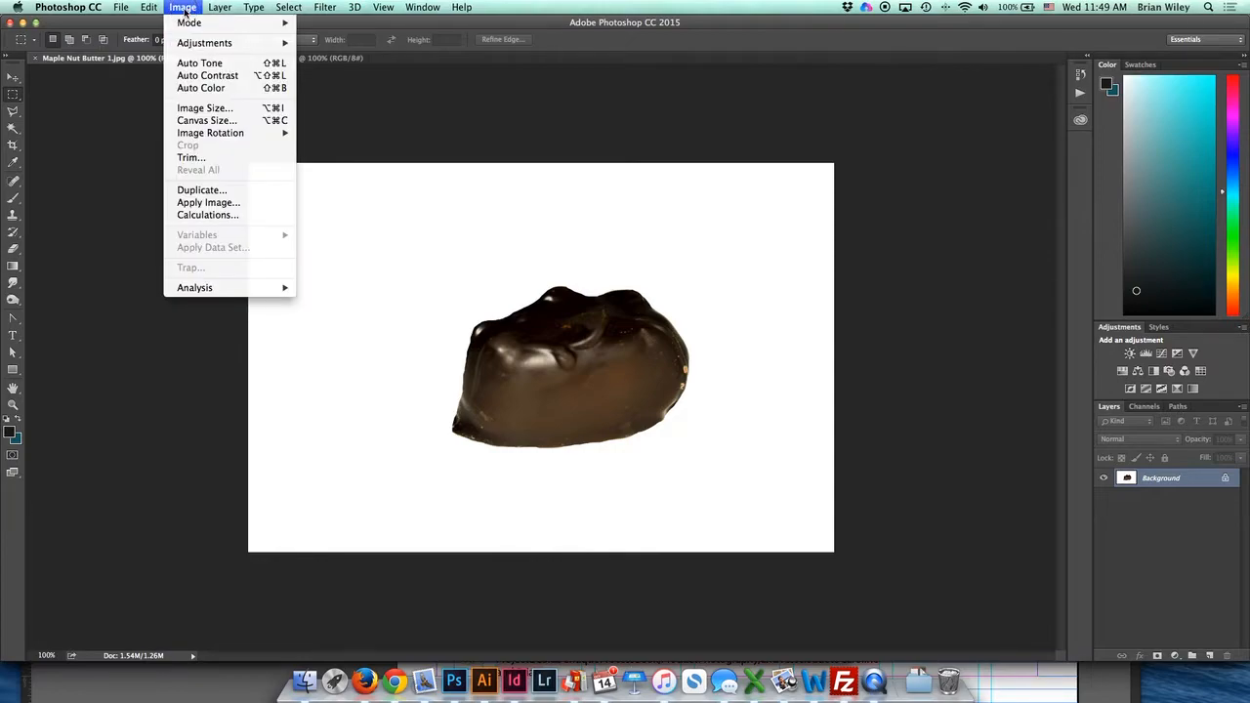
{"action": "left_click", "coordinate": [191, 107]}
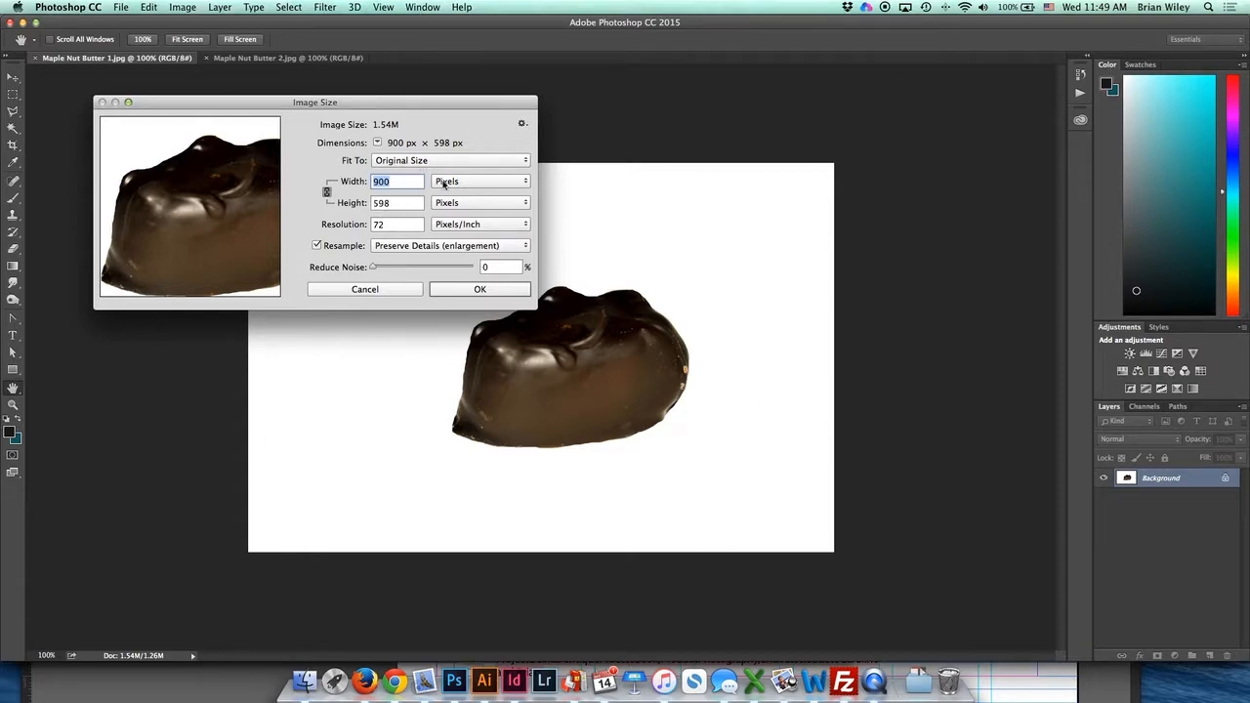
{"action": "double_click", "coordinate": [395, 203]}
{"action": "type", "text": "200"}
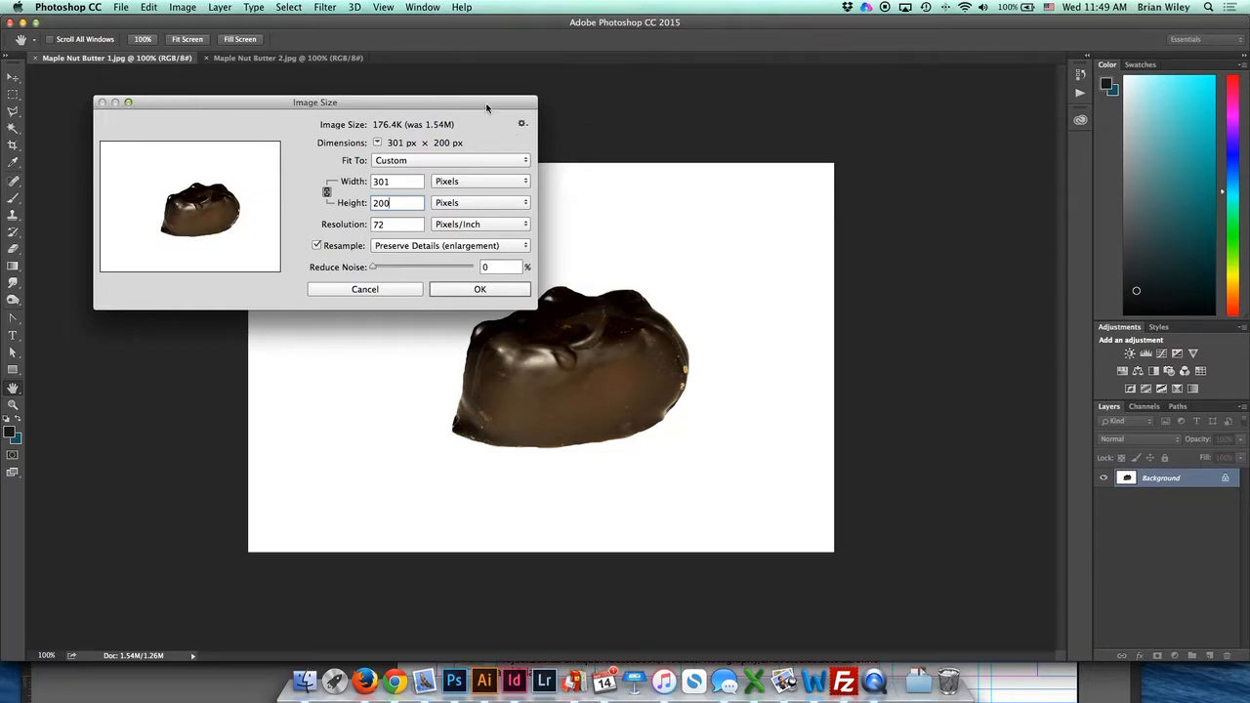
- Try an unlinked image width of 200 pixels, then re-enter 301 pixels and relink the proportions
{"action": "left_click", "coordinate": [328, 192]}
{"action": "double_click", "coordinate": [393, 181]}
{"action": "type", "text": "200"}
{"action": "key", "text": "Tab"}
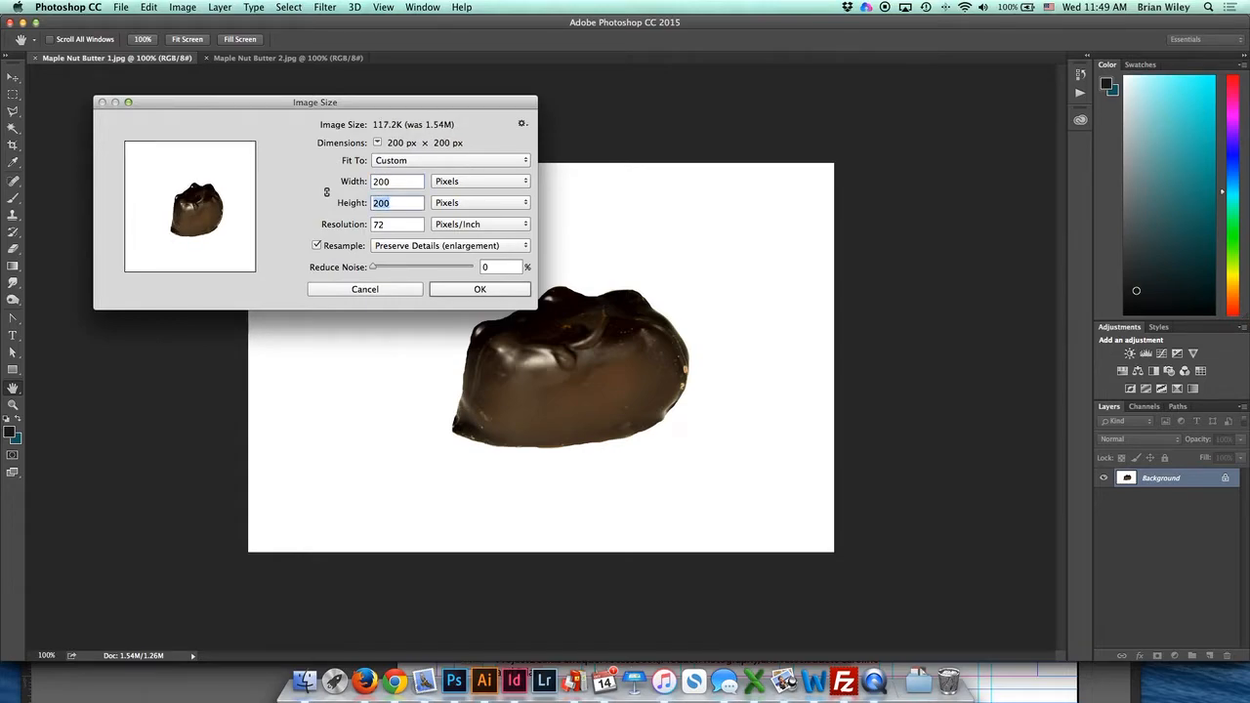
{"action": "key", "text": "shift+Tab"}
{"action": "type", "text": "301"}
{"action": "key", "text": "Tab"}
{"action": "left_click", "coordinate": [327, 193]}
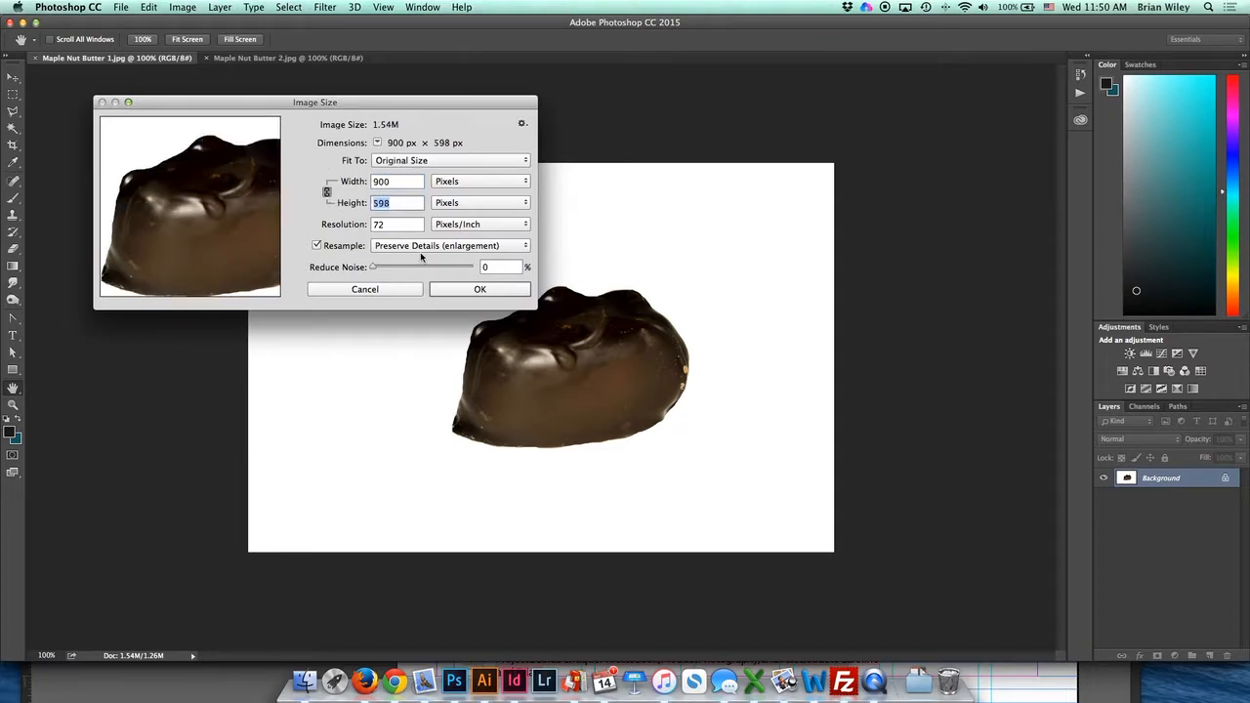
- Re-enter the proportional height as 200 pixels and apply the new image size
{"action": "type", "text": "200"}
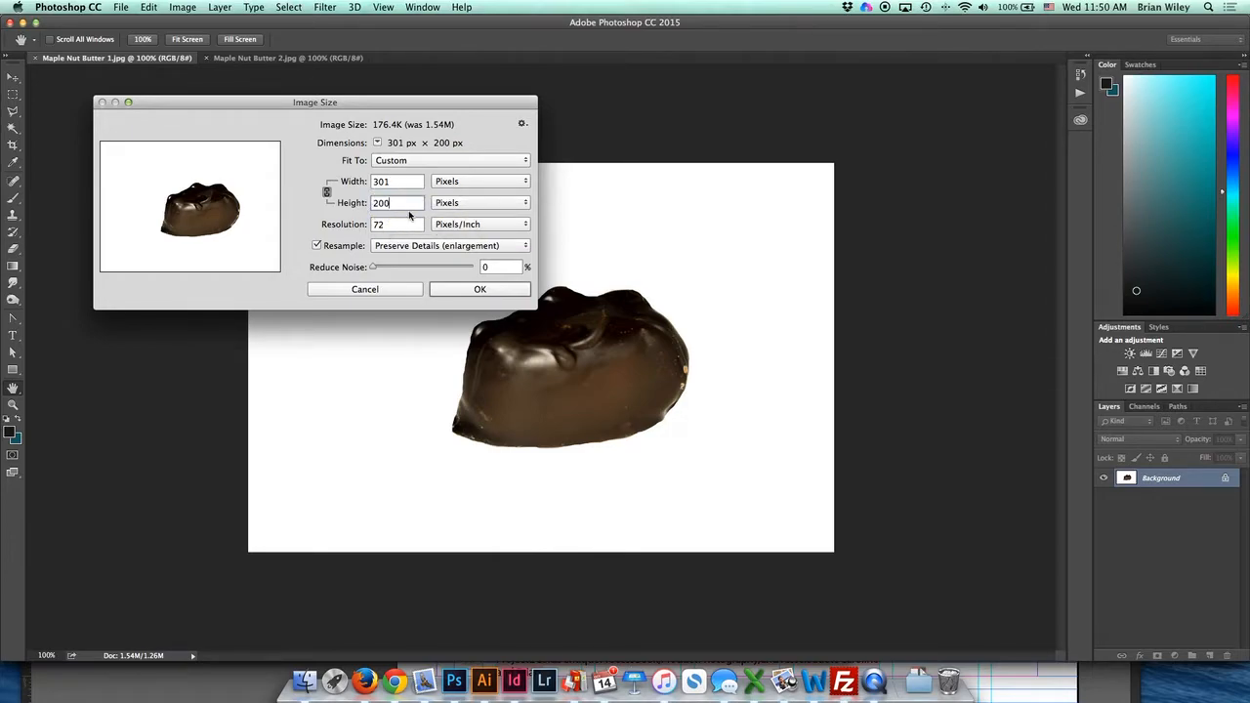
{"action": "left_click", "coordinate": [502, 290]}
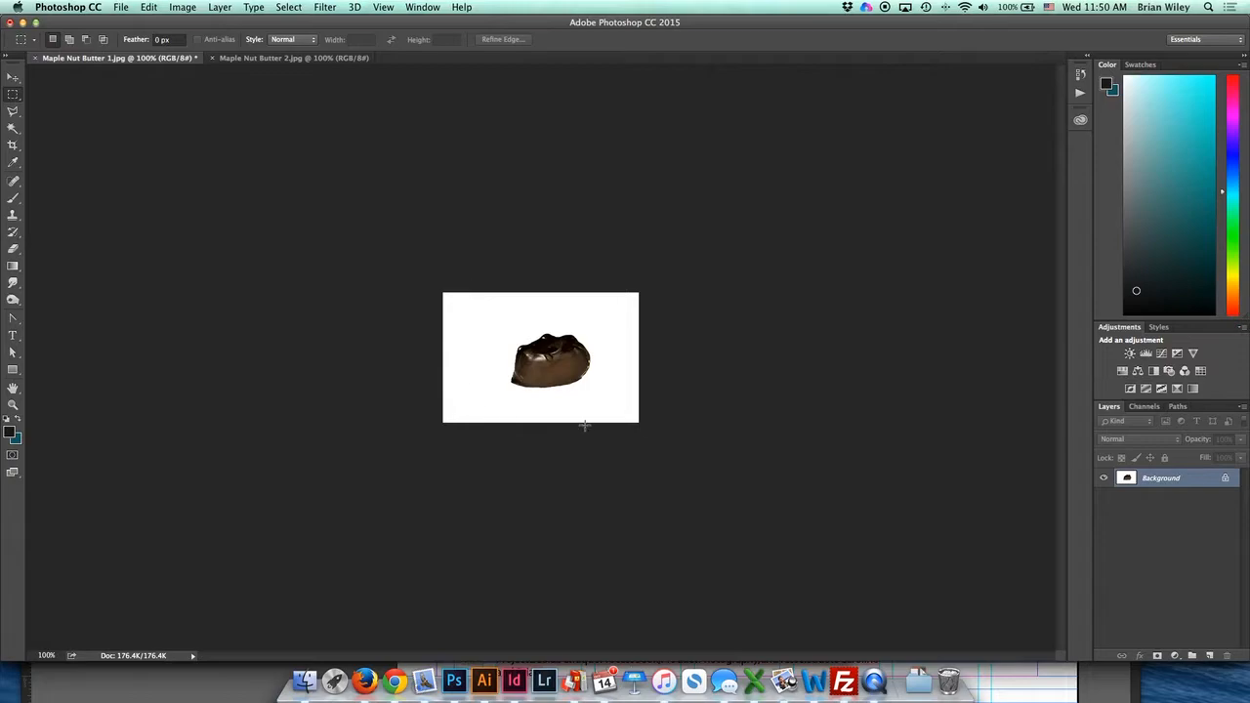
- Reduce the Maple Nut Butter 1 canvas width to 200 pixels from the centre anchor, accept the clipping and check the image size
{"action": "left_click", "coordinate": [179, 6]}
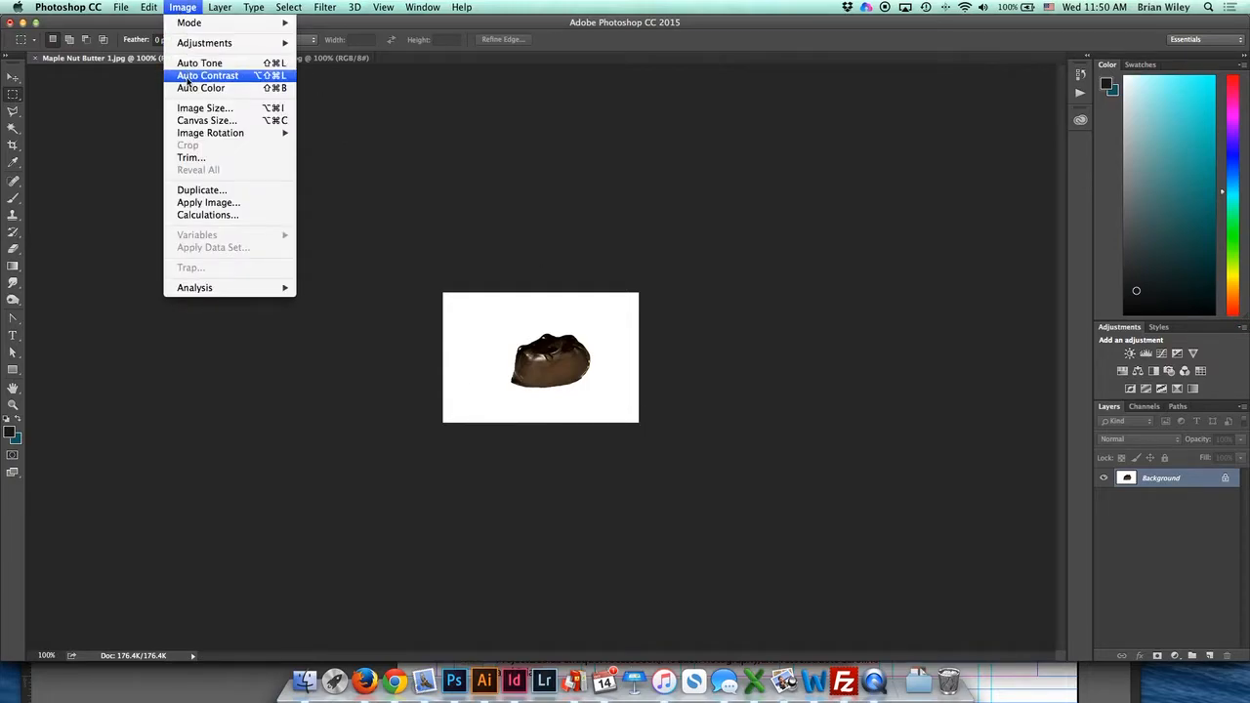
{"action": "left_click", "coordinate": [198, 121]}
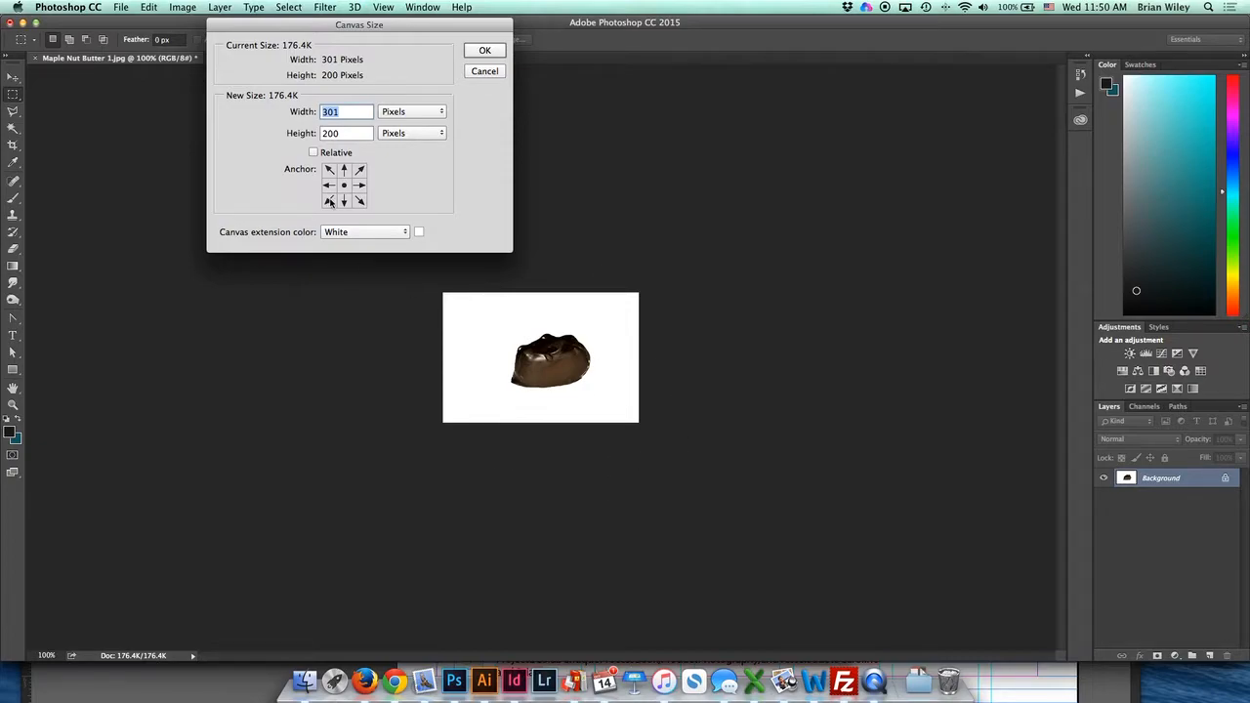
{"action": "type", "text": "200"}
{"action": "left_click", "coordinate": [361, 185]}
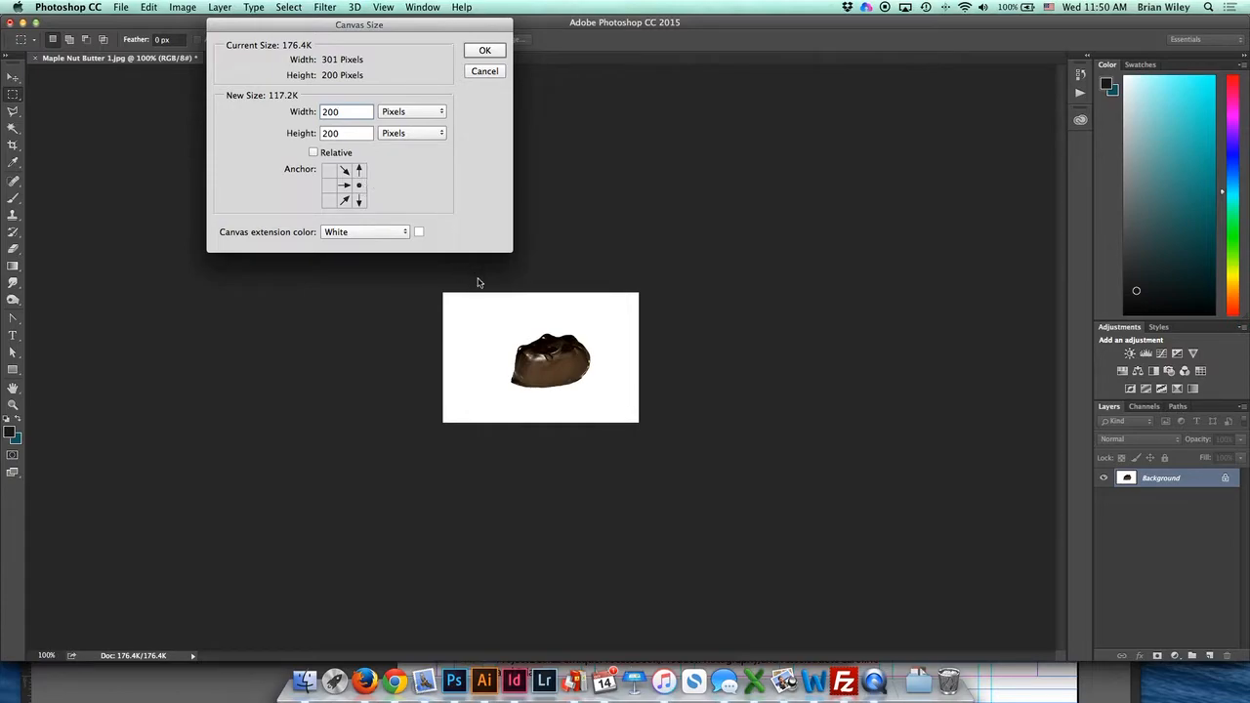
{"action": "left_click", "coordinate": [365, 202]}
{"action": "left_click", "coordinate": [353, 186]}
{"action": "left_click", "coordinate": [348, 187]}
{"action": "left_click", "coordinate": [486, 51]}
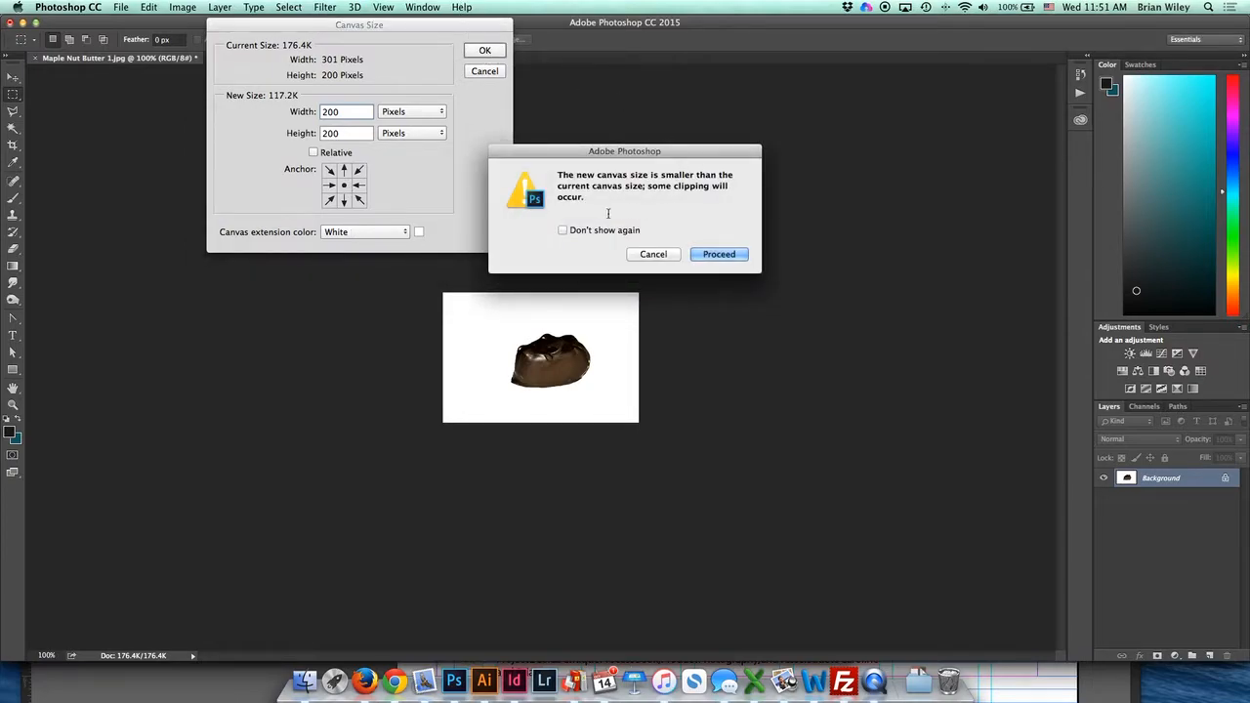
{"action": "left_click", "coordinate": [719, 254]}
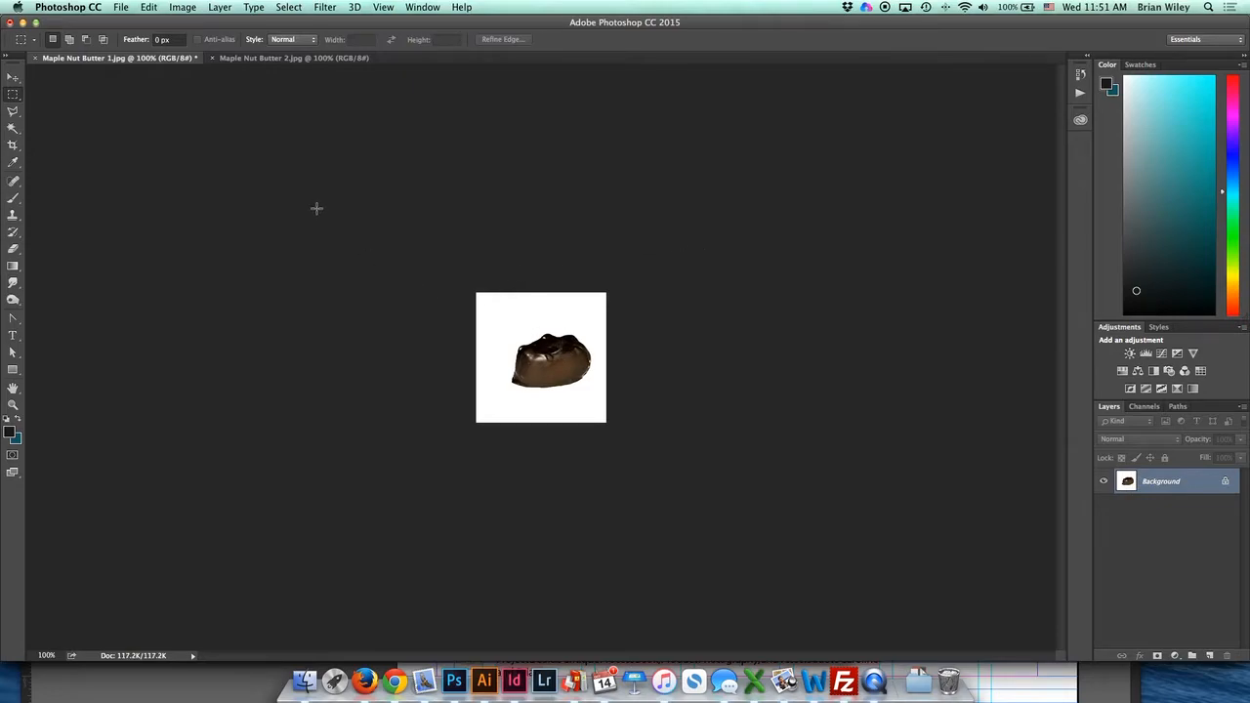
{"action": "left_click", "coordinate": [190, 9]}
{"action": "left_click", "coordinate": [205, 108]}
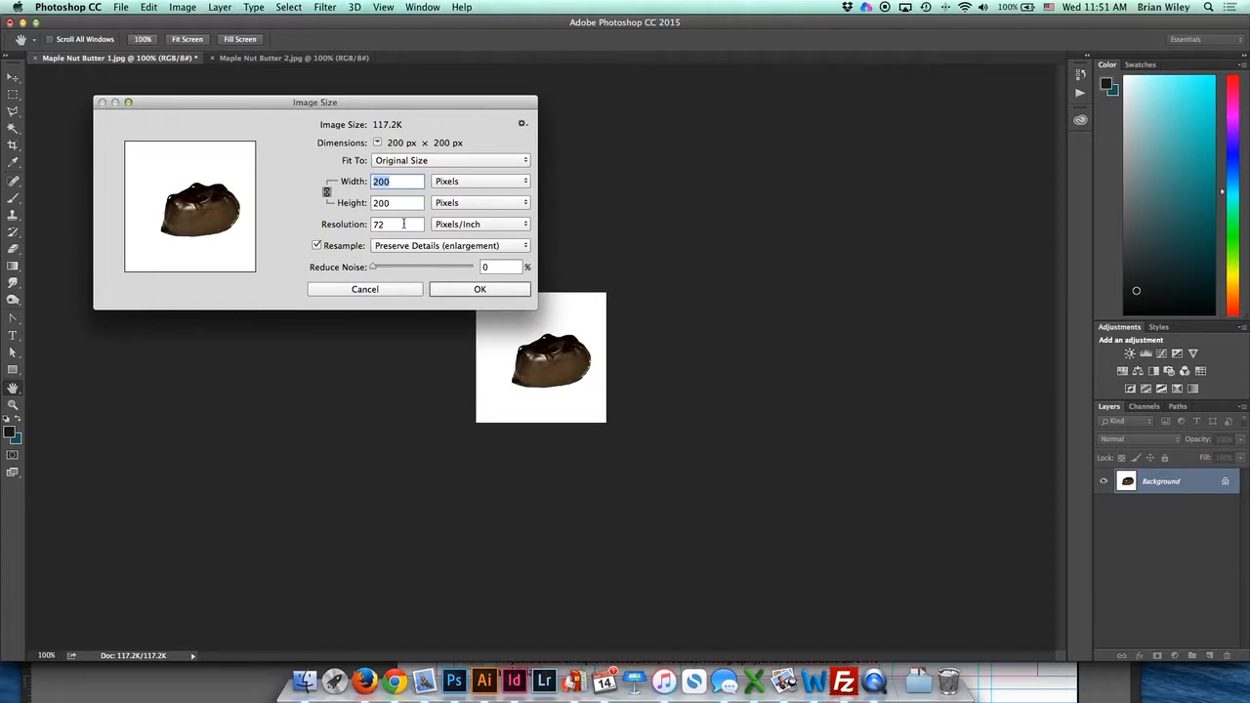
{"action": "left_click", "coordinate": [478, 290]}
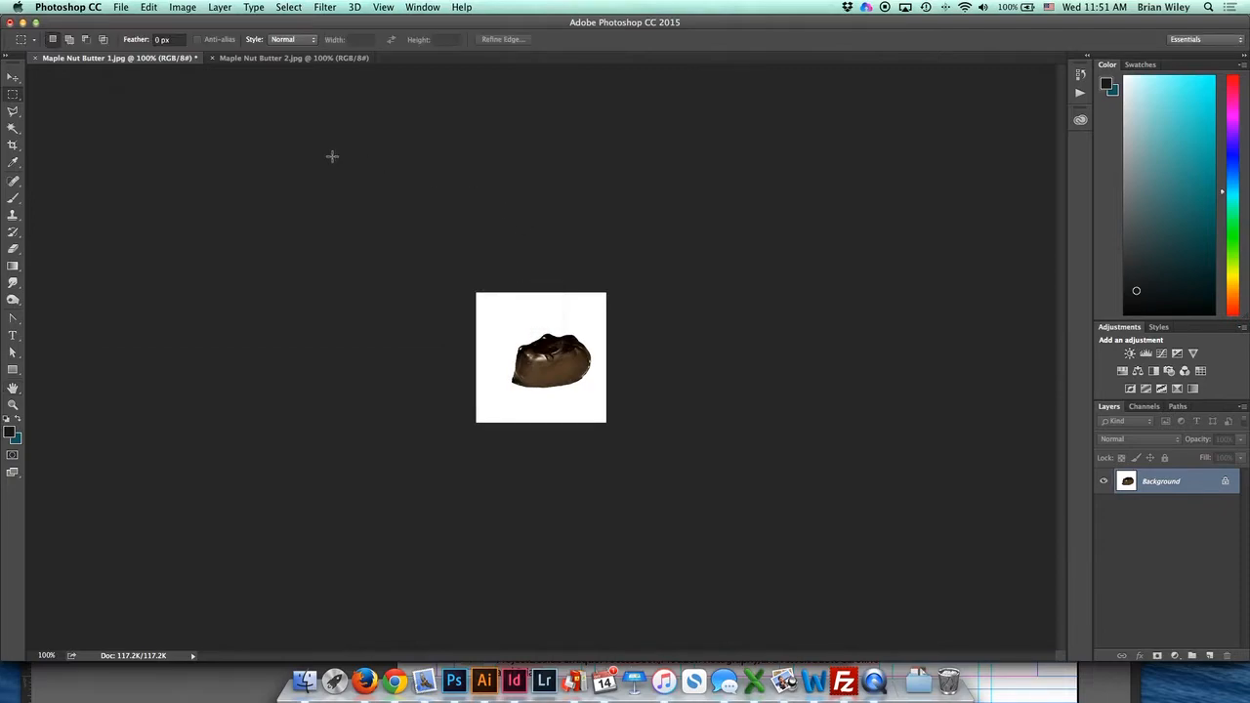
- Resize the Maple Nut Butter 2 image proportionally to a height of 200 pixels
{"action": "left_click", "coordinate": [227, 58]}
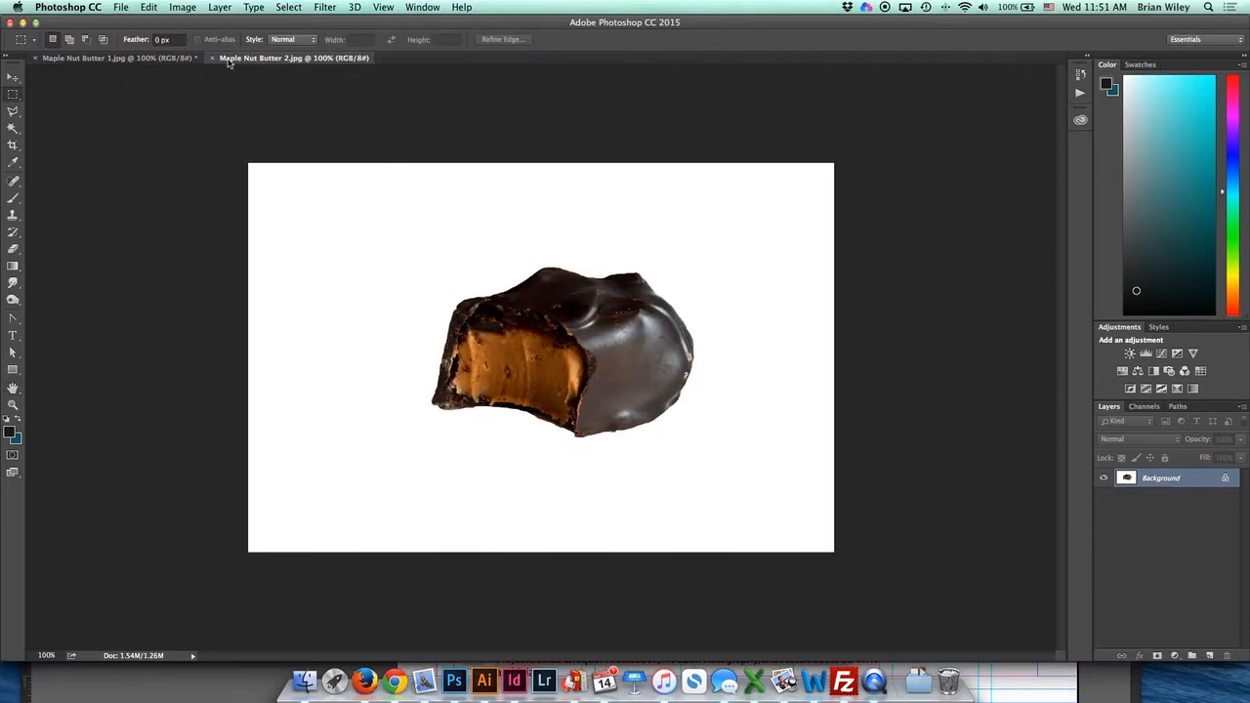
{"action": "left_click", "coordinate": [182, 7]}
{"action": "mouse_move", "coordinate": [182, 7]}
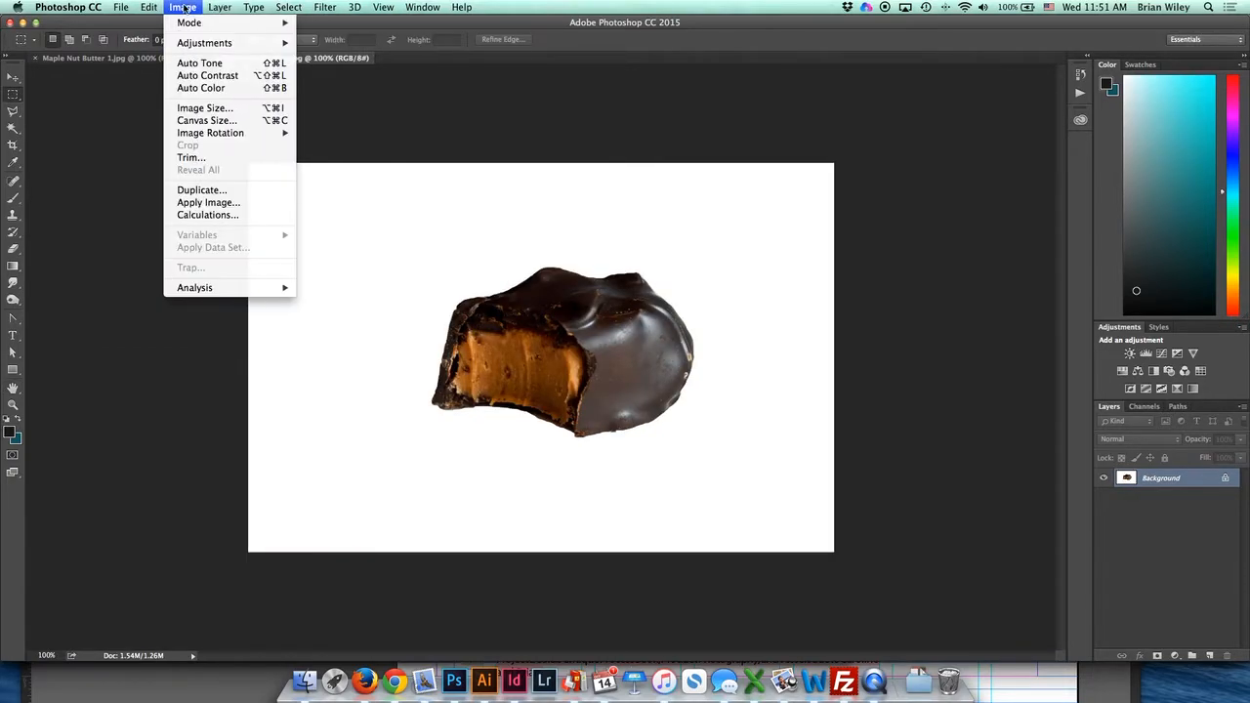
{"action": "left_click", "coordinate": [211, 110]}
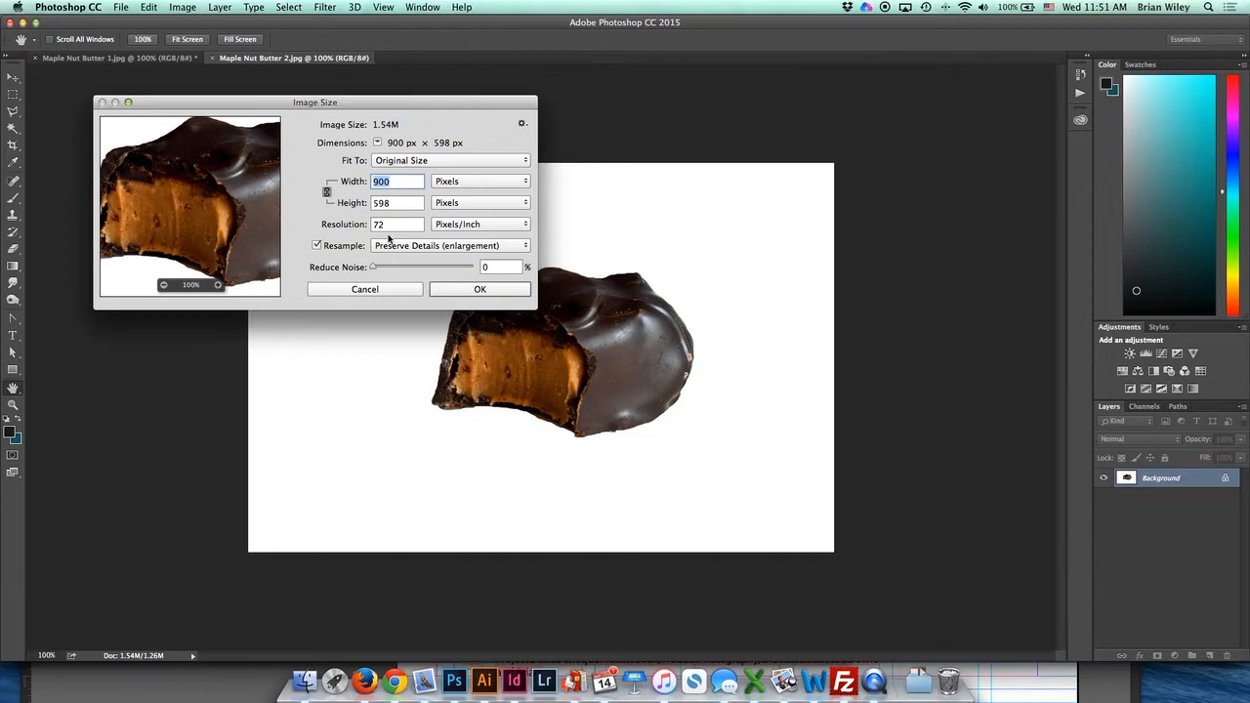
{"action": "type", "text": "30"}
{"action": "key", "text": "Tab"}
{"action": "type", "text": "200"}
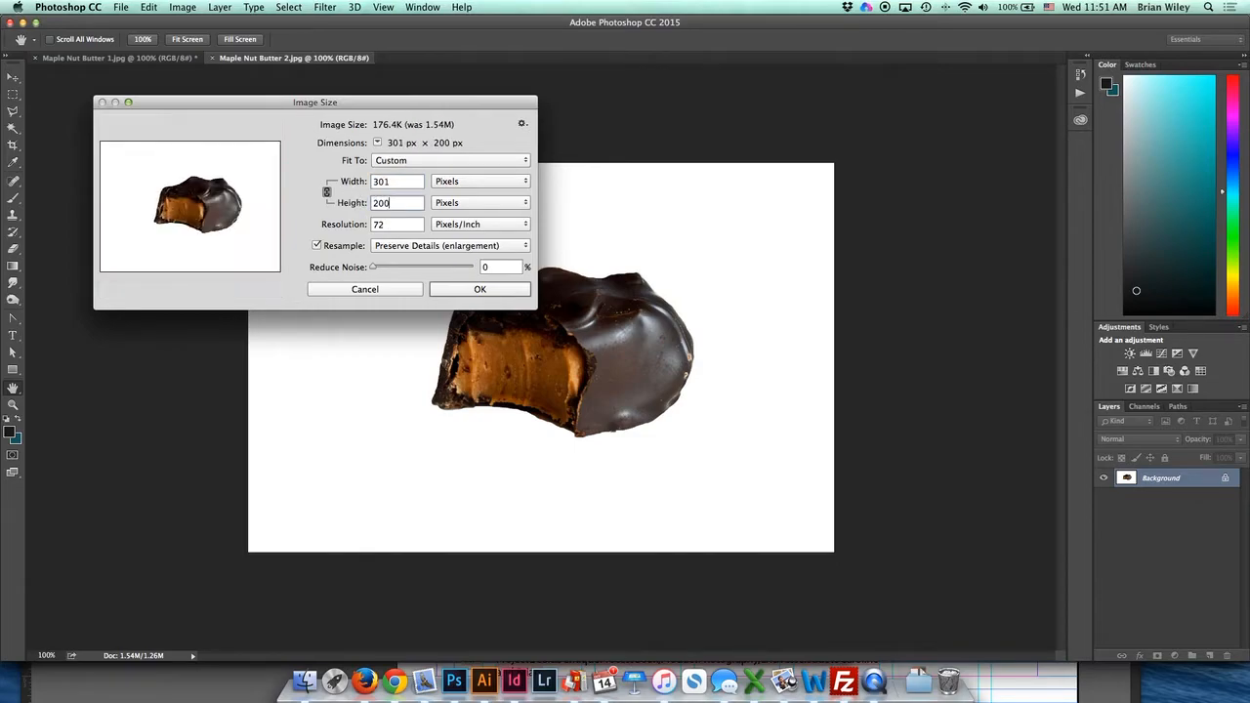
{"action": "left_click", "coordinate": [480, 290]}
- Reduce the Maple Nut Butter 2 canvas width to 200 pixels, accept the clipping and compare it with the first image
{"action": "left_click", "coordinate": [183, 7]}
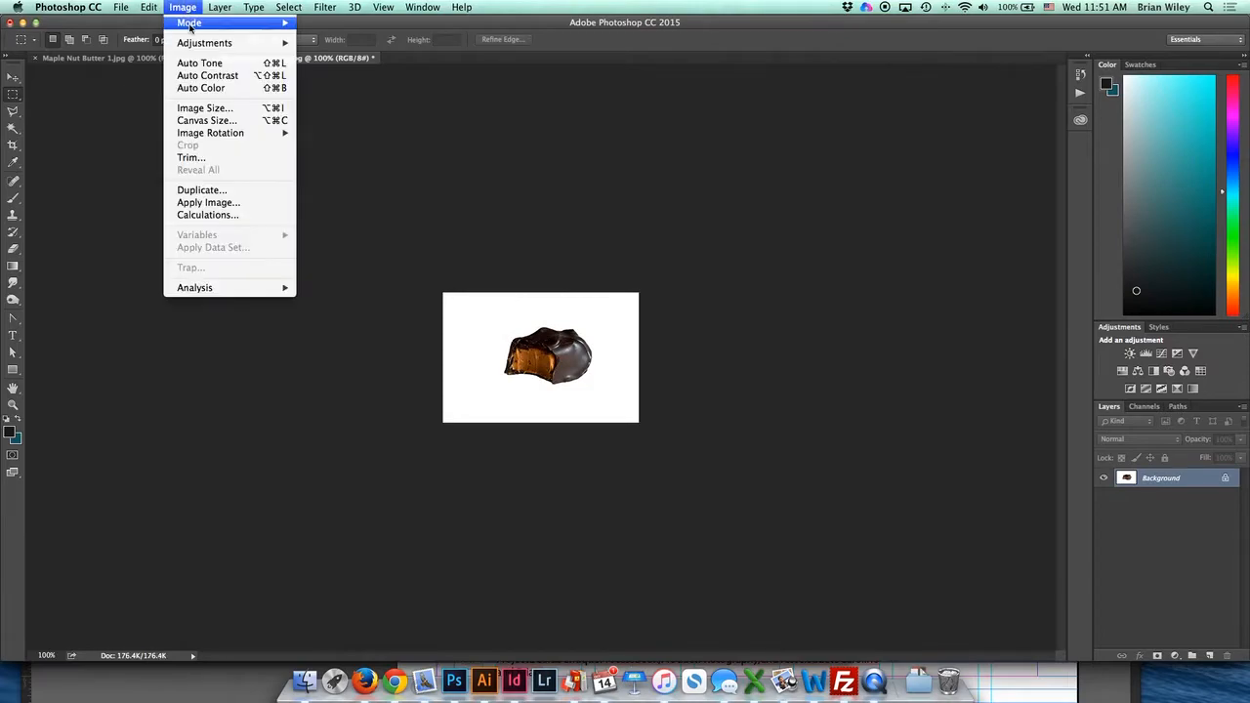
{"action": "left_click", "coordinate": [205, 121]}
{"action": "type", "text": "200"}
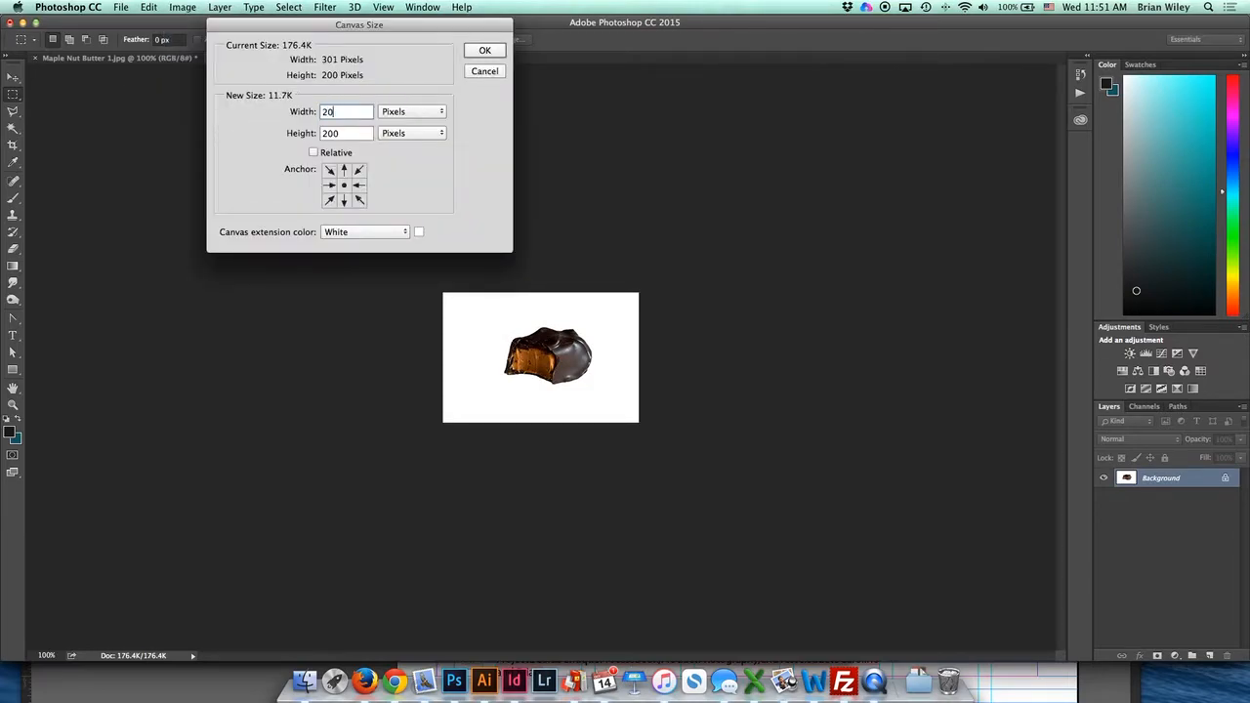
{"action": "left_click", "coordinate": [482, 50]}
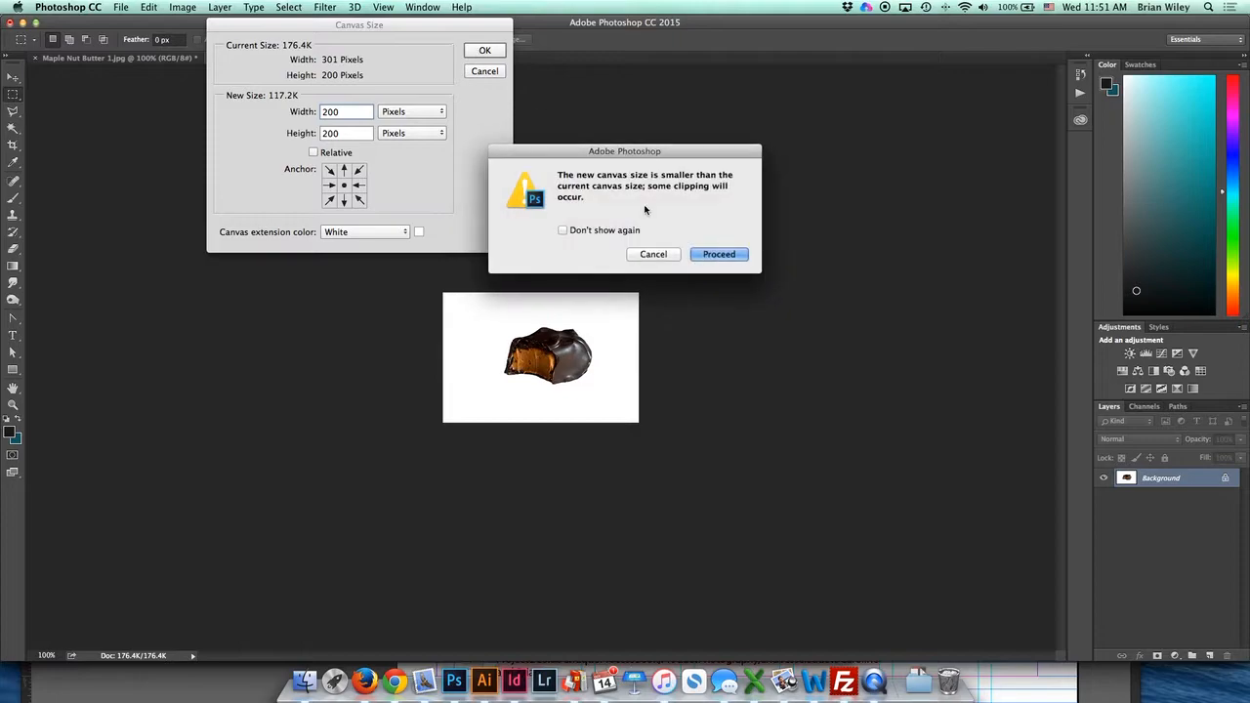
{"action": "left_click", "coordinate": [700, 252]}
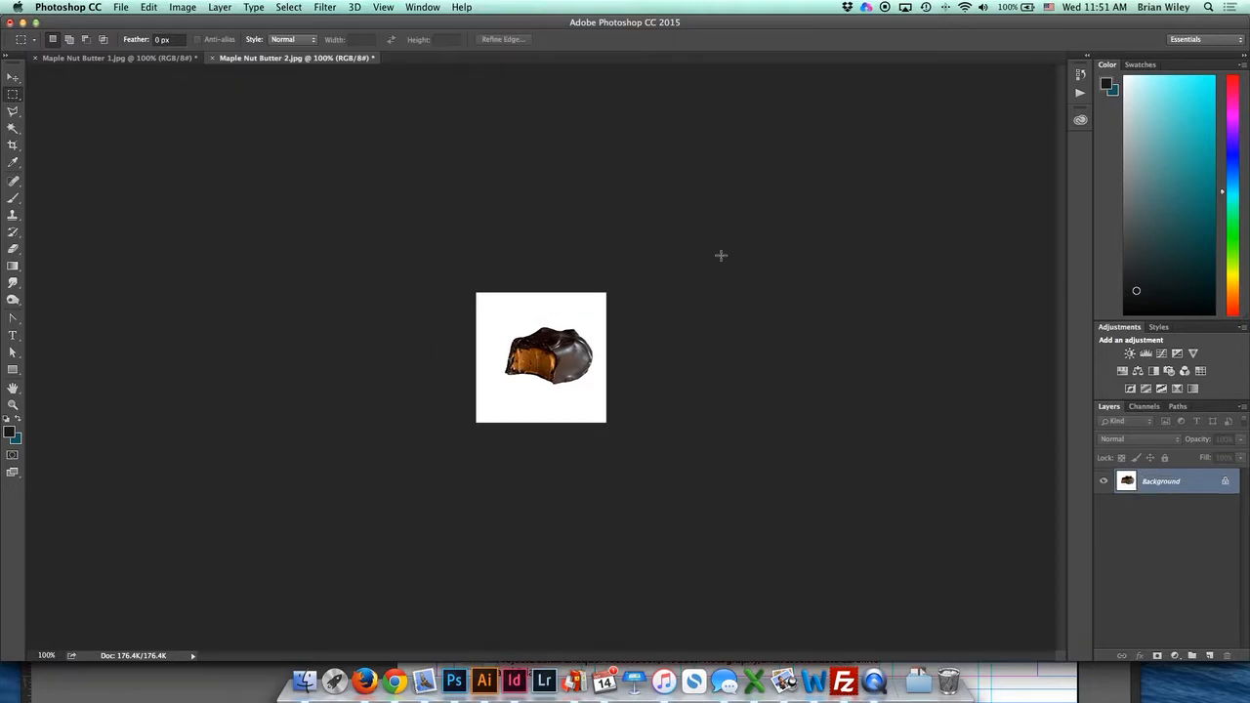
{"action": "left_click", "coordinate": [141, 59]}
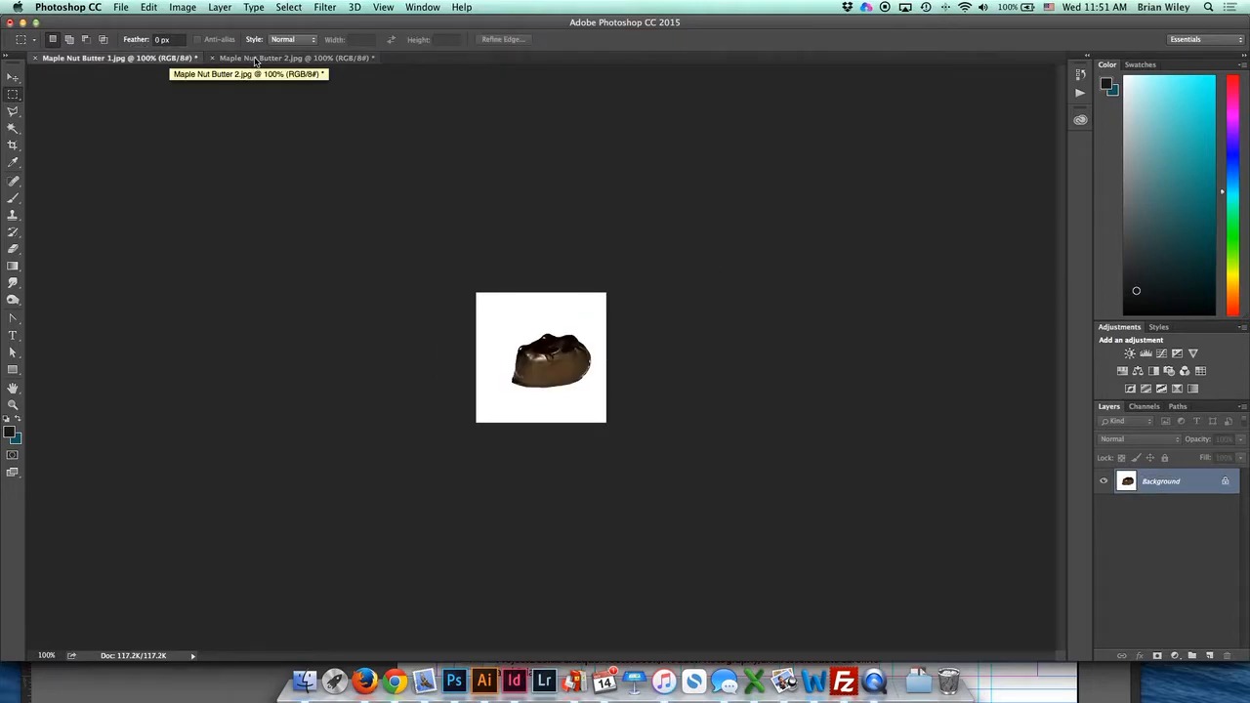
{"action": "left_click", "coordinate": [255, 59]}
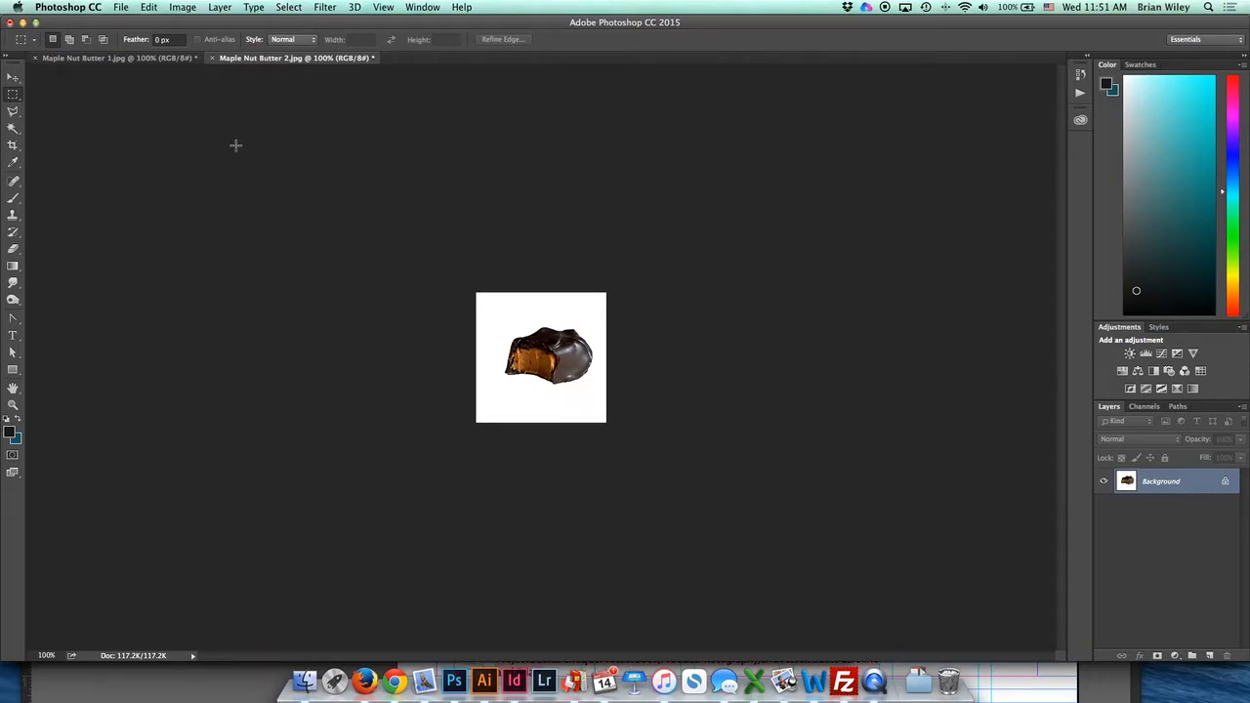
- Start a new document and name it item-04
{"action": "left_click", "coordinate": [123, 7]}
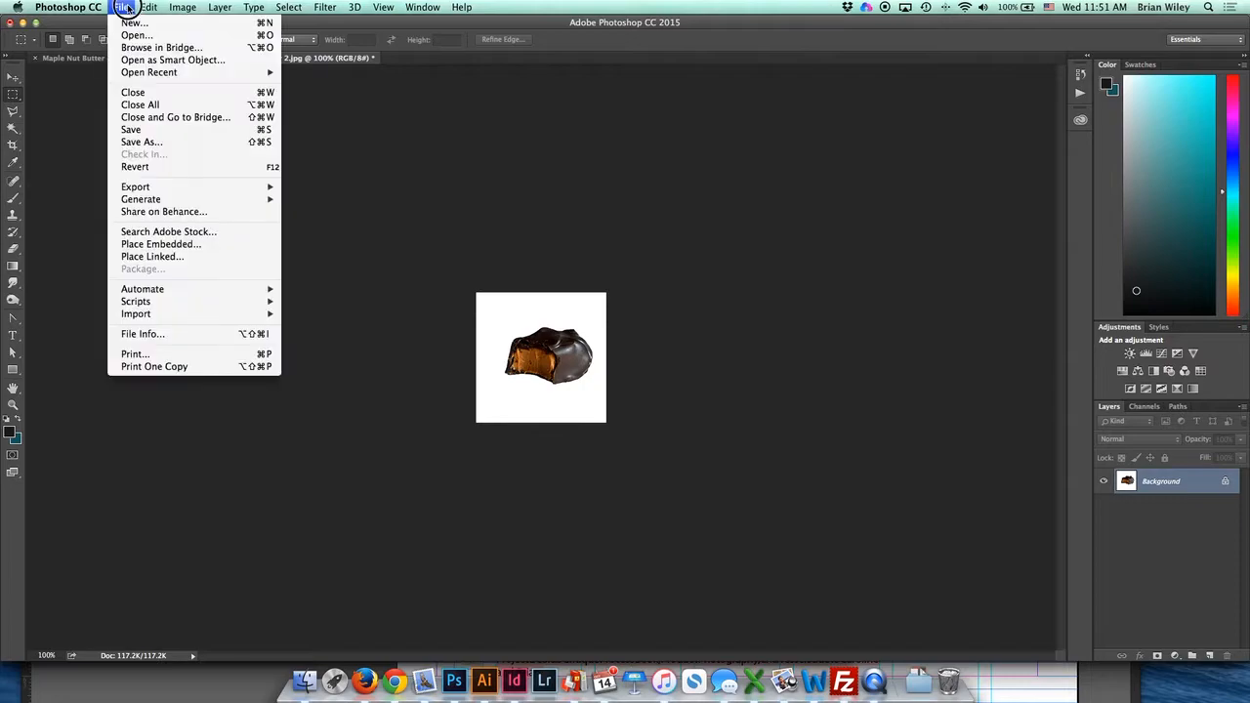
{"action": "left_click", "coordinate": [123, 5]}
{"action": "key", "text": "super+n"}
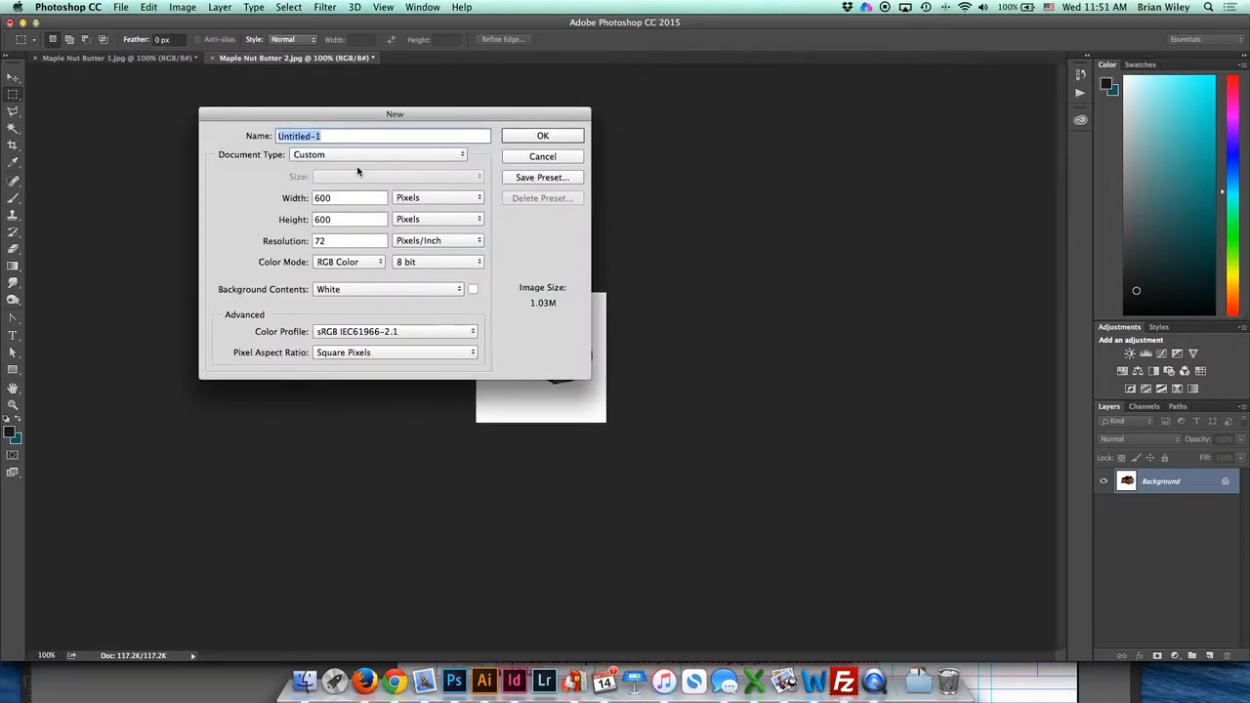
{"action": "type", "text": "item-04"}
{"action": "left_click", "coordinate": [345, 198]}
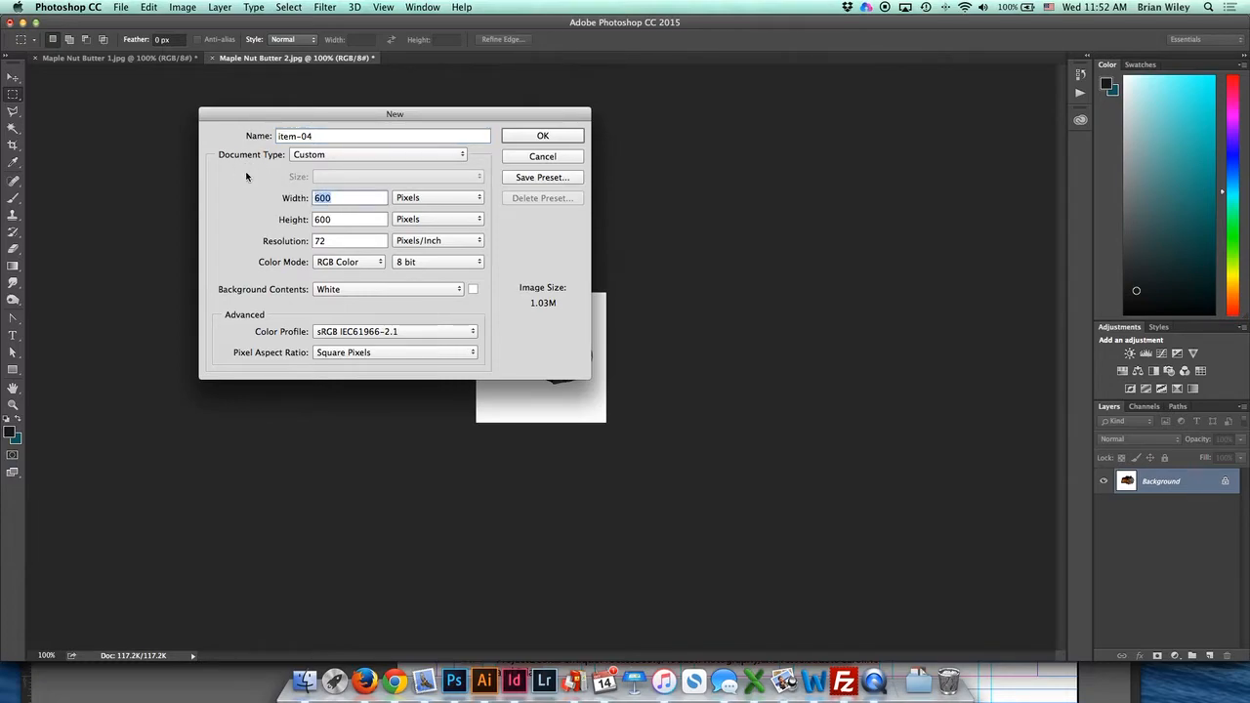
{"action": "left_click", "coordinate": [309, 156]}
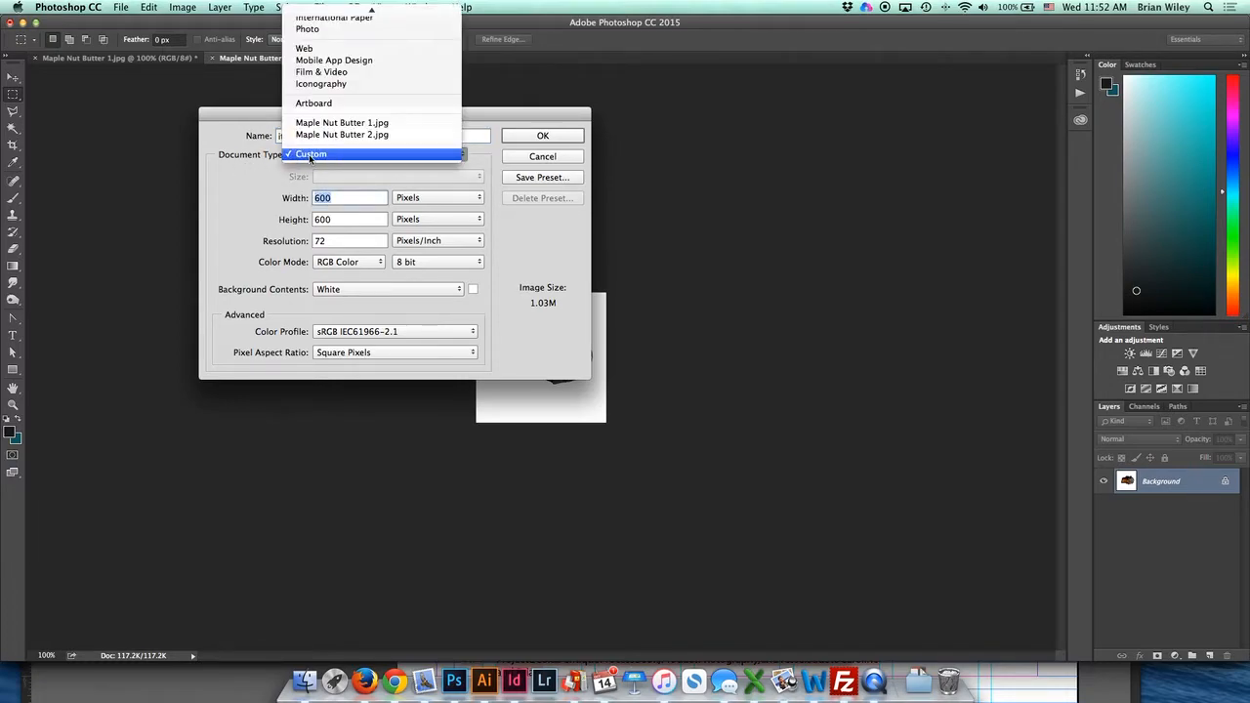
{"action": "left_click", "coordinate": [336, 174]}
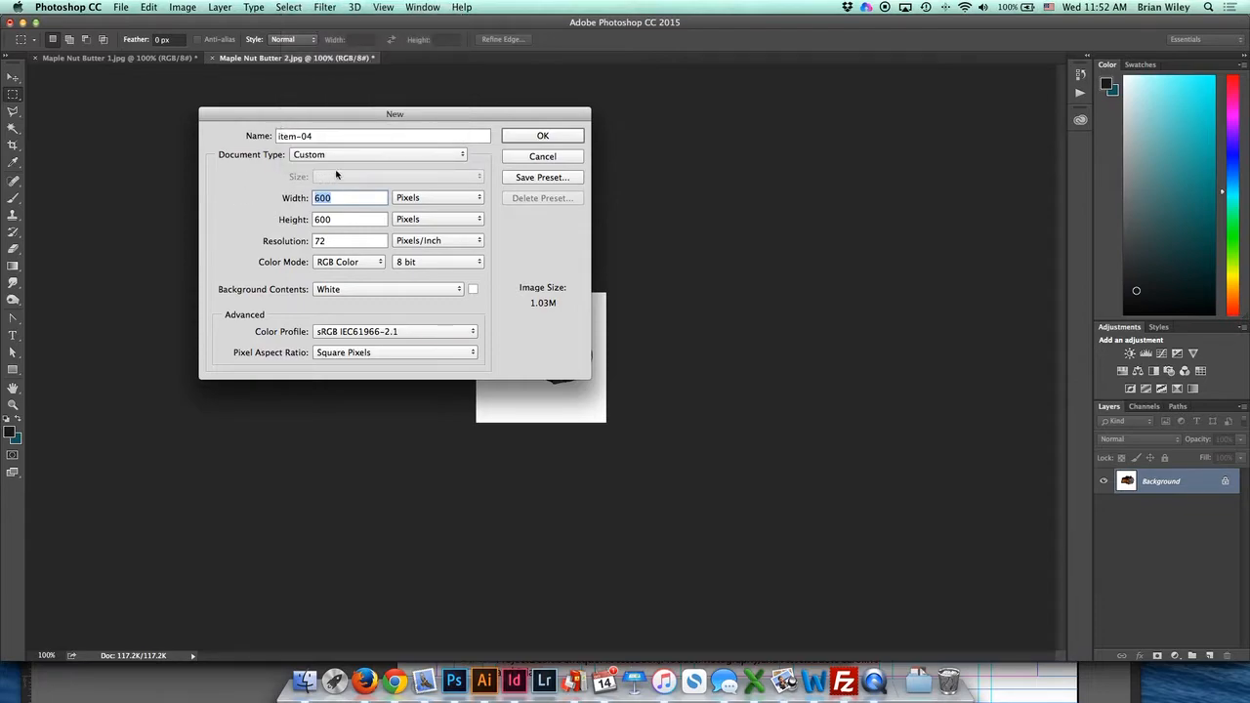
{"action": "left_click", "coordinate": [394, 152]}
{"action": "mouse_move", "coordinate": [366, 6]}
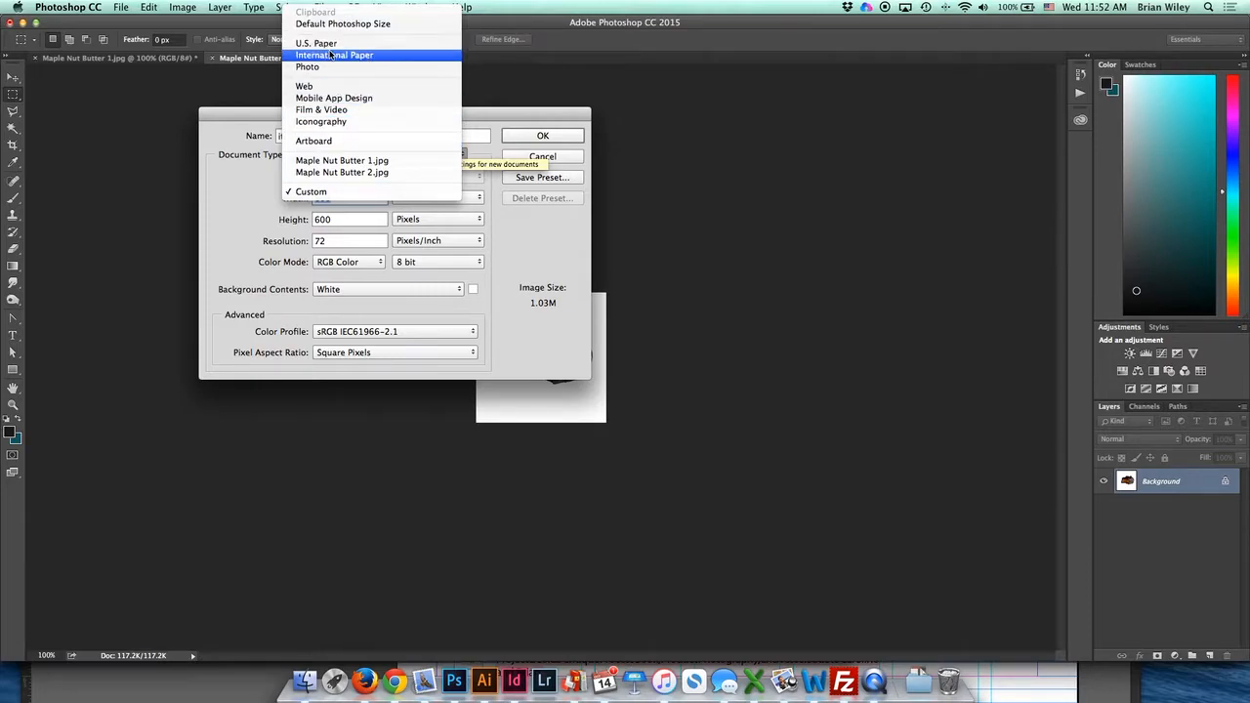
{"action": "left_click", "coordinate": [235, 191]}
{"action": "type", "text": "200"}
{"action": "key", "text": "Tab"}
{"action": "key", "text": "BackSpace"}
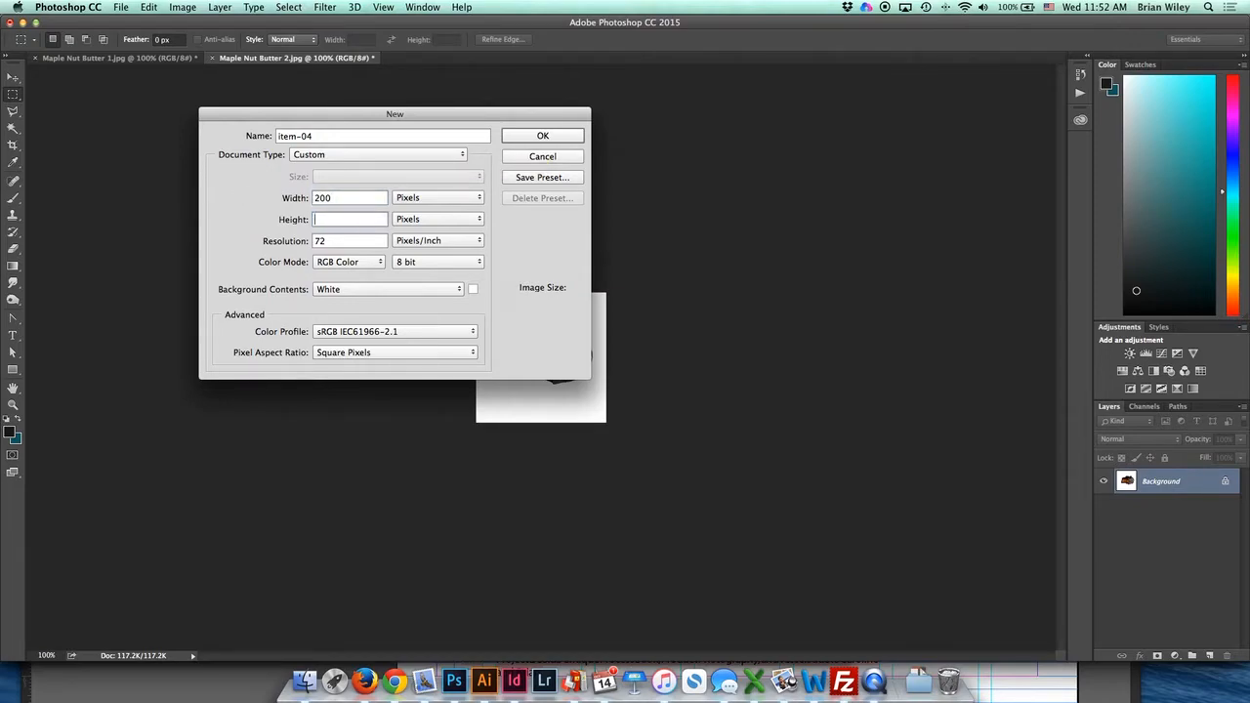
- Set the new document's width to 400 pixels and its height to 200 pixels
{"action": "left_click", "coordinate": [358, 194]}
{"action": "left_click", "coordinate": [719, 236]}
{"action": "type", "text": "400"}
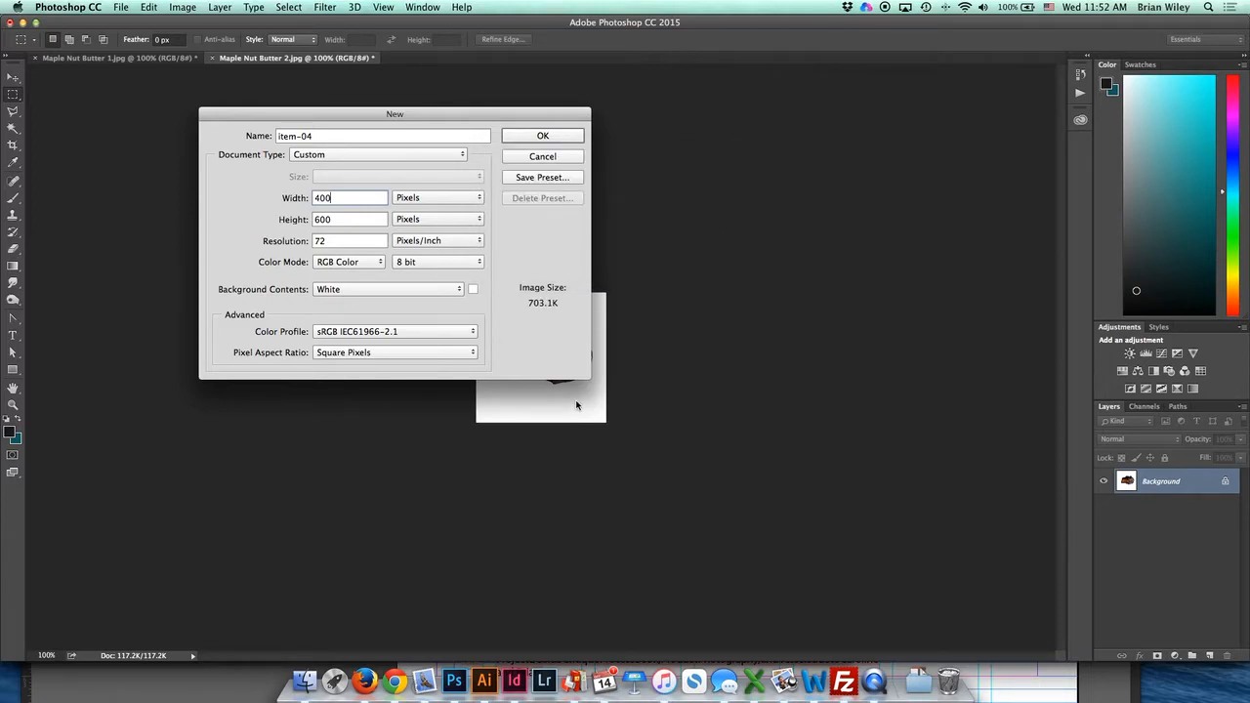
{"action": "double_click", "coordinate": [348, 221]}
{"action": "type", "text": "00"}
{"action": "key", "text": "Tab"}
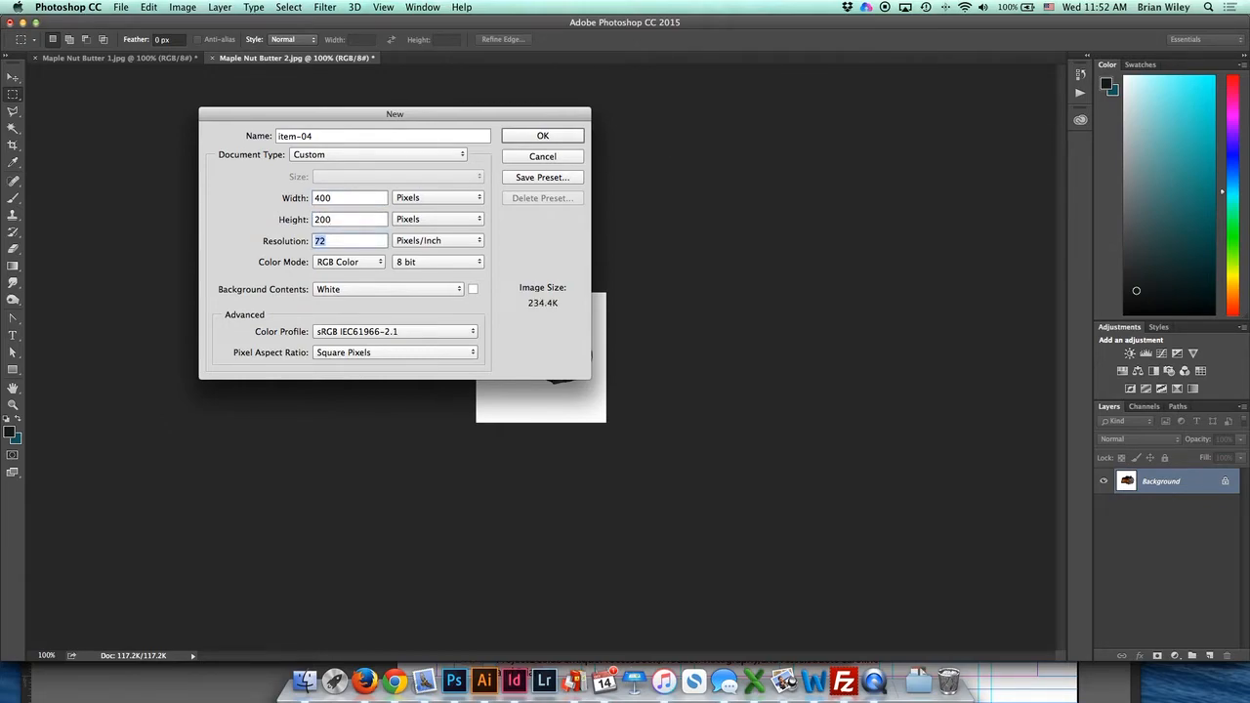
- Keep the colour mode at RGB Color and 8 bit, and create the item-04 document
{"action": "left_click", "coordinate": [379, 258]}
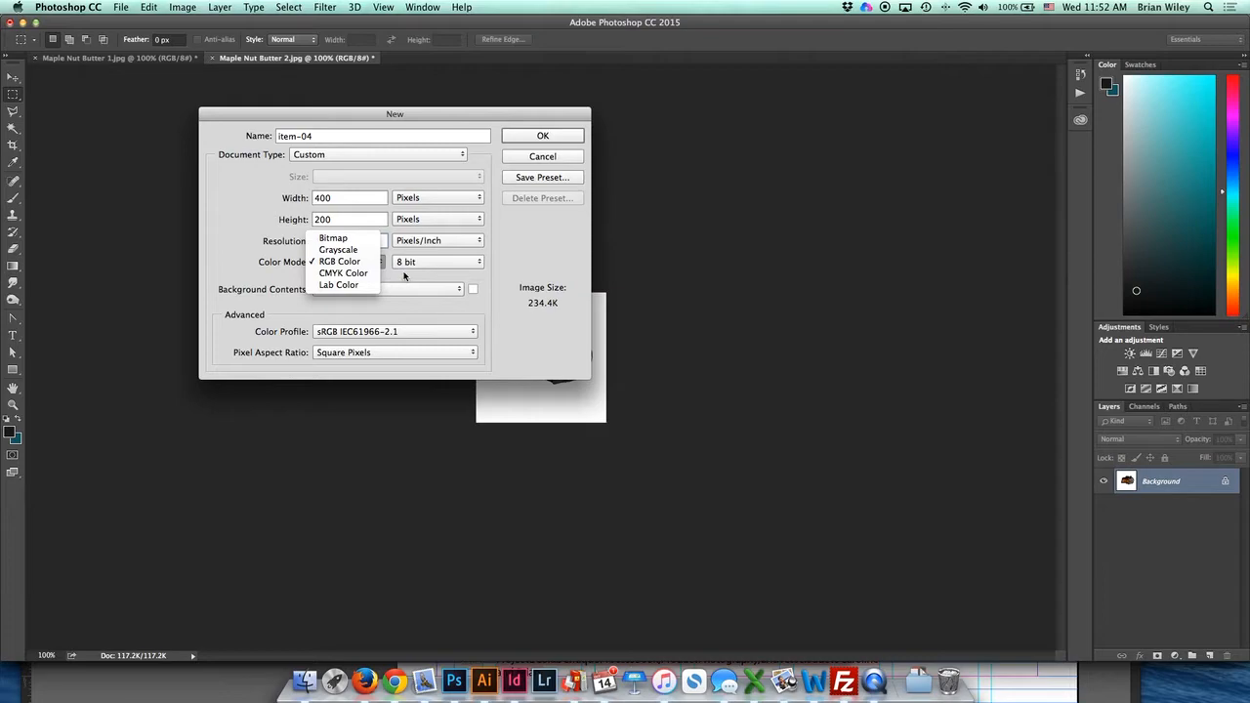
{"action": "left_click", "coordinate": [350, 262]}
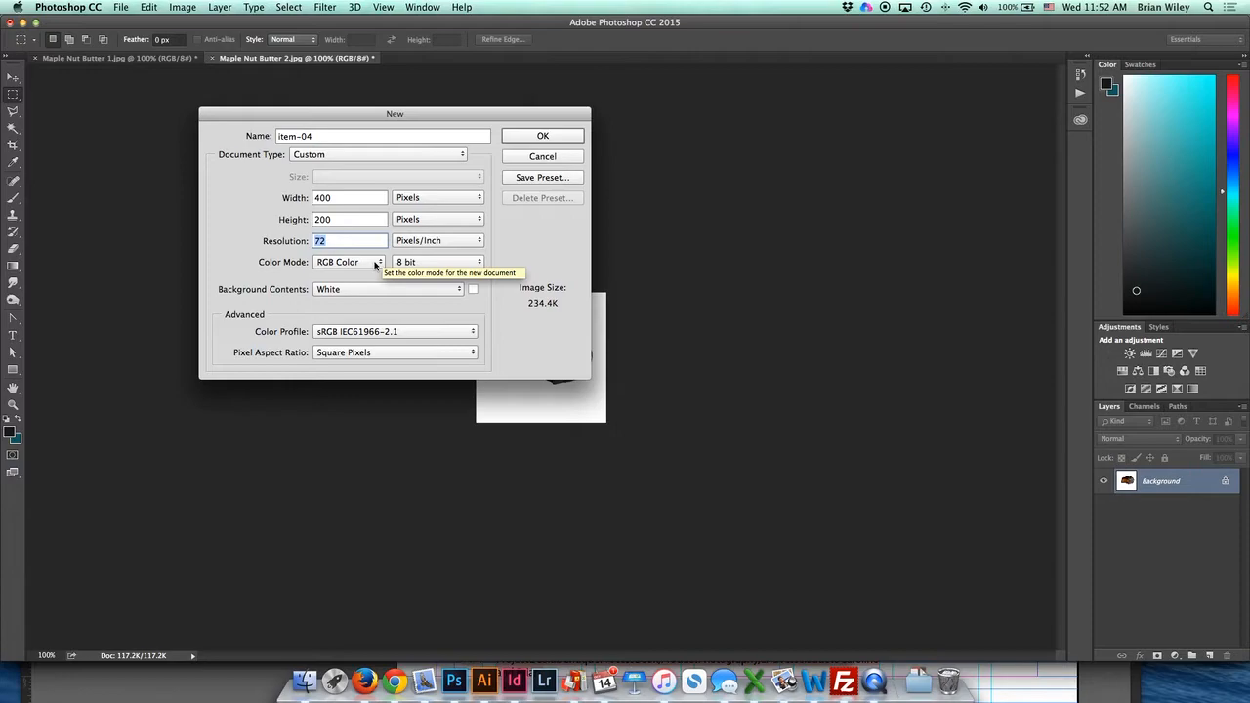
{"action": "left_click", "coordinate": [401, 262]}
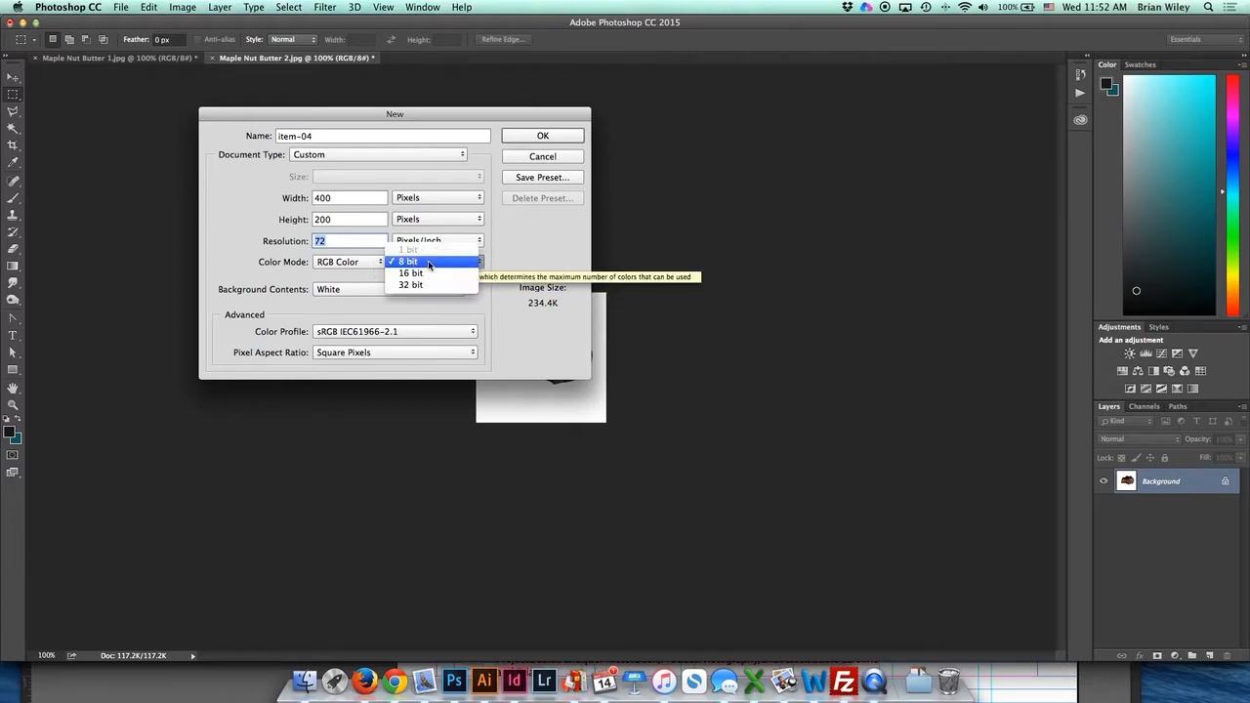
{"action": "left_click", "coordinate": [518, 252]}
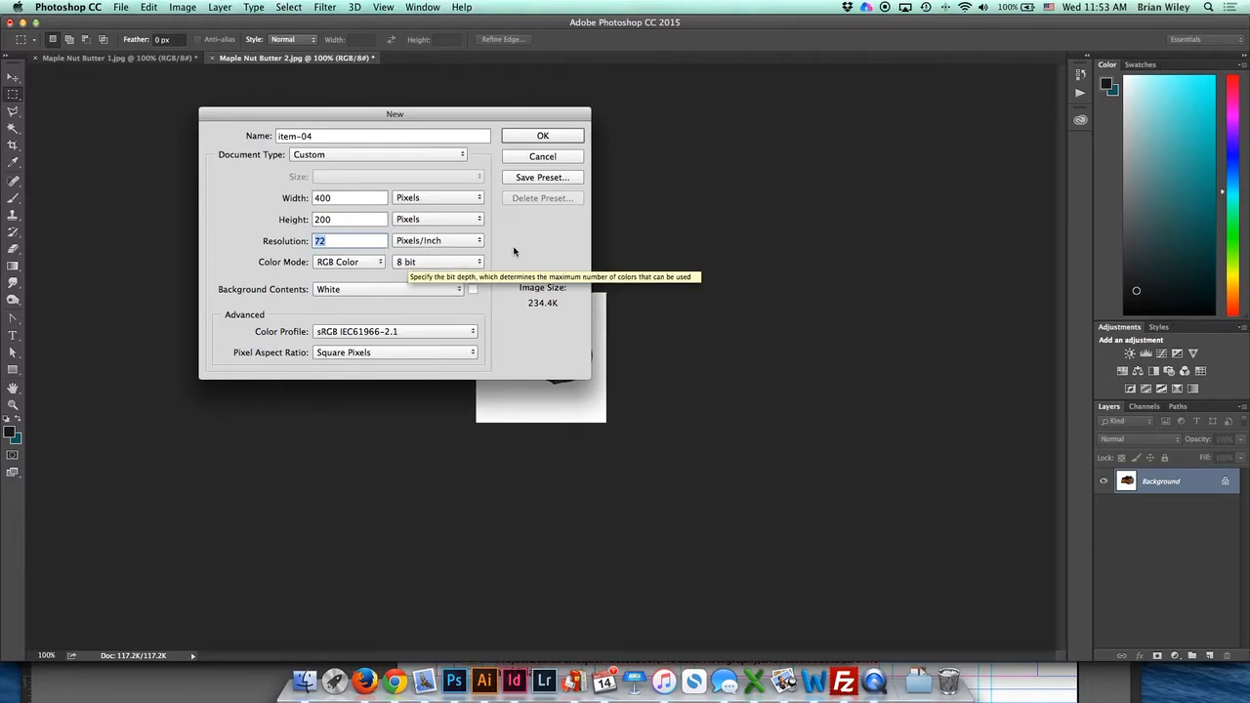
{"action": "left_click", "coordinate": [544, 135]}
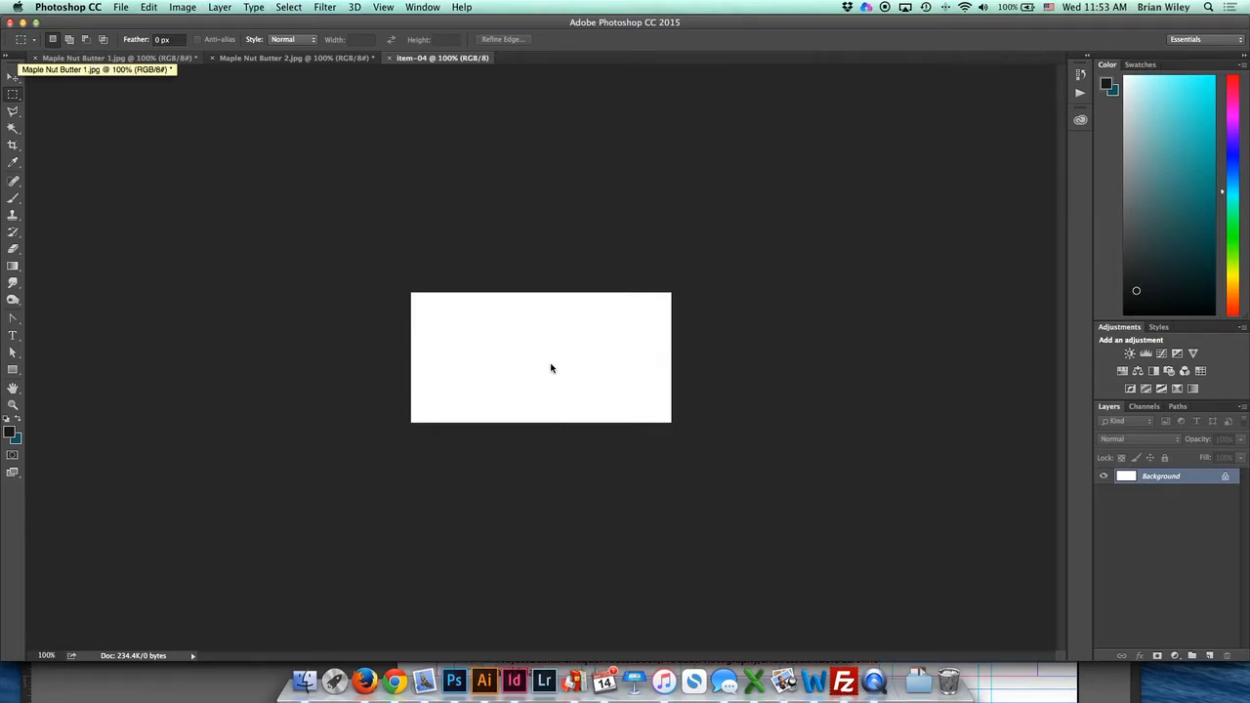
- Copy the whole Maple Nut Butter 1 image into item-04 and move it flush with the canvas's left edge
{"action": "left_click", "coordinate": [94, 59]}
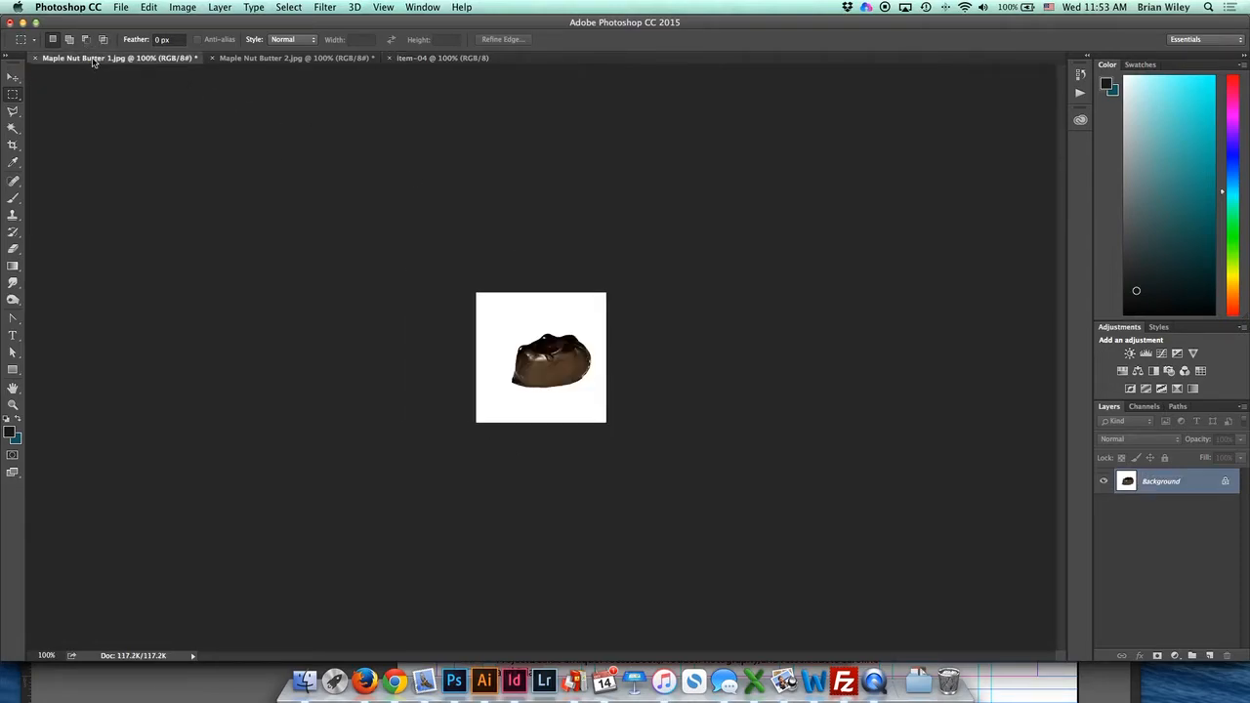
{"action": "left_click_drag", "start_coordinate": [403, 249], "coordinate": [801, 592]}
{"action": "left_click", "coordinate": [420, 58]}
{"action": "key", "text": "ctrl+v"}
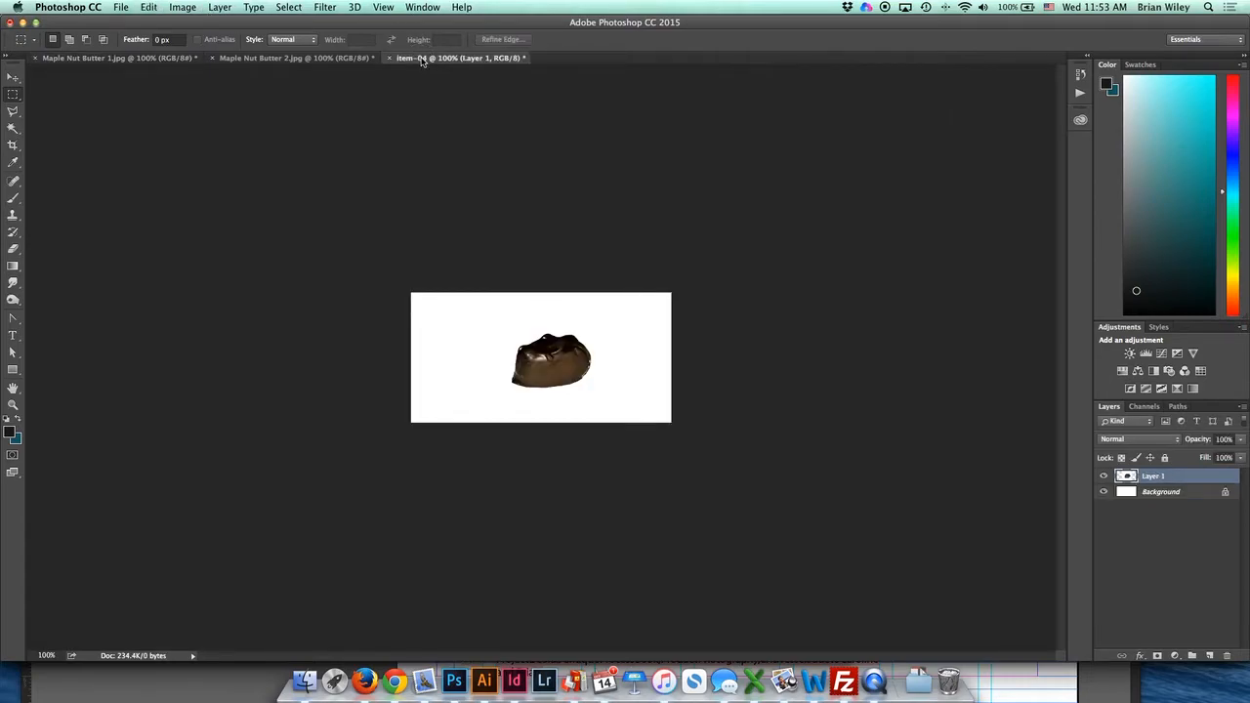
{"action": "left_click", "coordinate": [13, 78]}
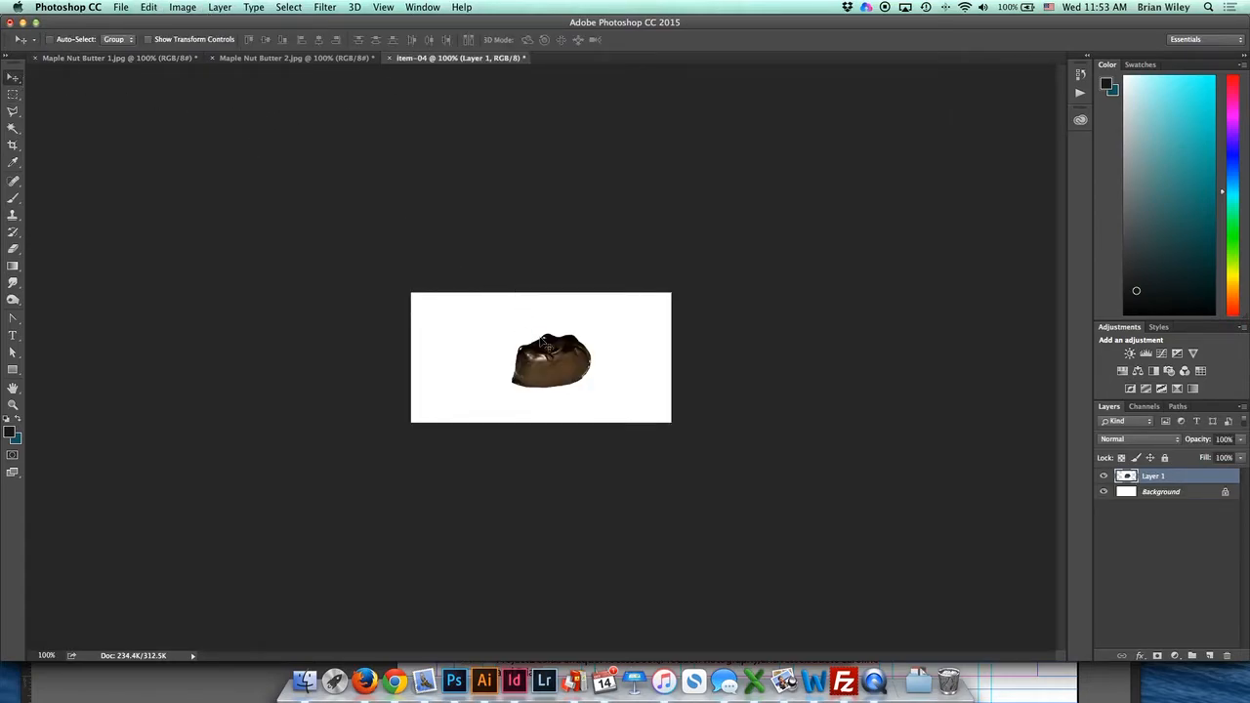
{"action": "left_click", "coordinate": [559, 362]}
{"action": "left_click_drag", "start_coordinate": [558, 361], "coordinate": [493, 359]}
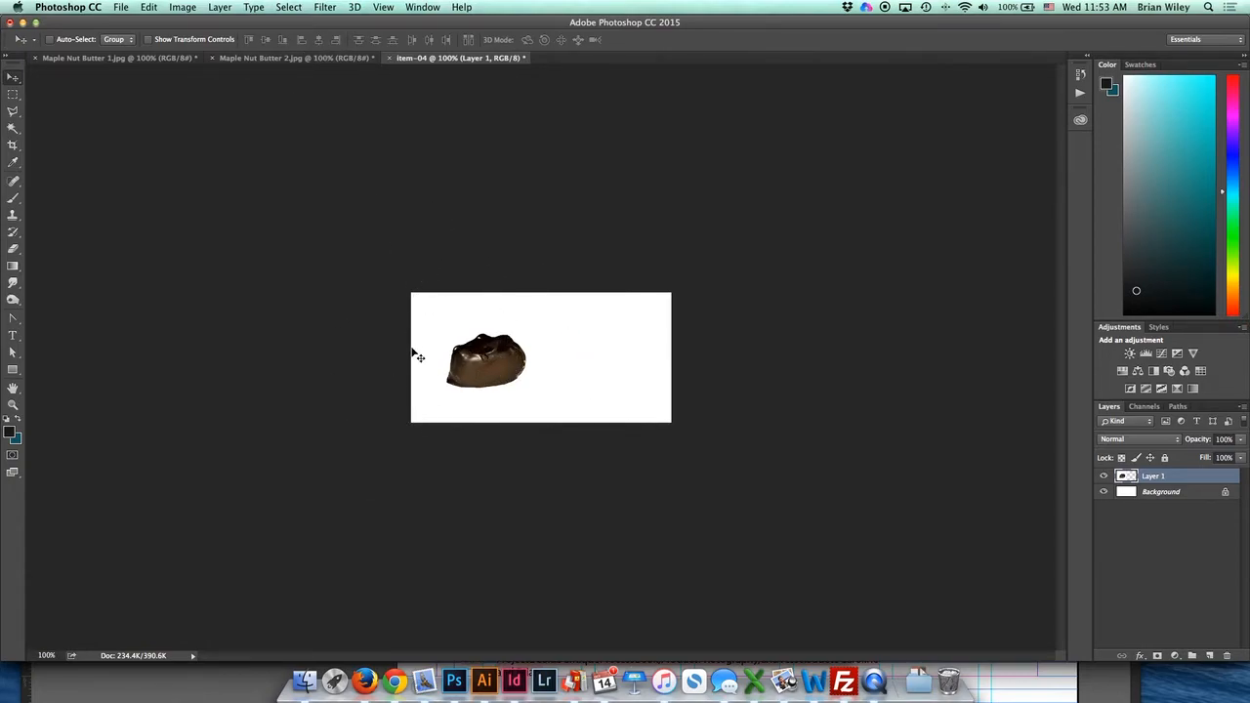
- Float the Maple Nut Butter 2 image, copy it into item-04 and position it over the canvas's right half
{"action": "left_click", "coordinate": [306, 58]}
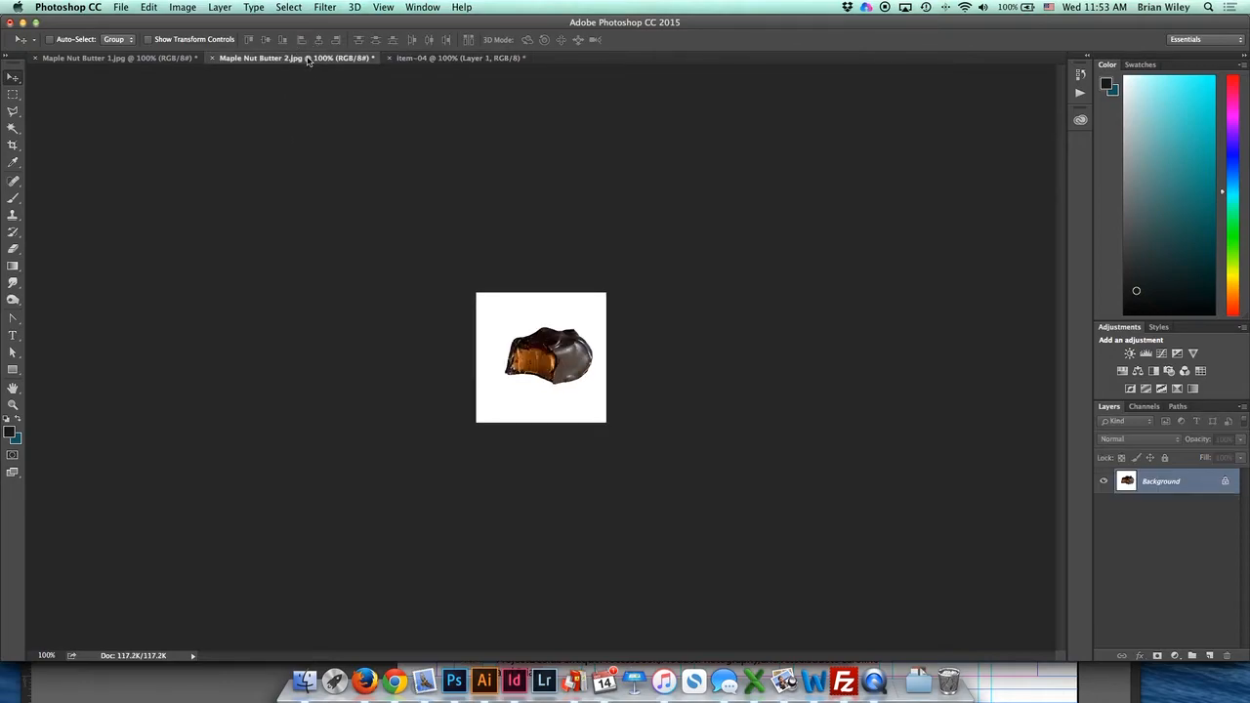
{"action": "left_click_drag", "start_coordinate": [283, 60], "coordinate": [293, 167]}
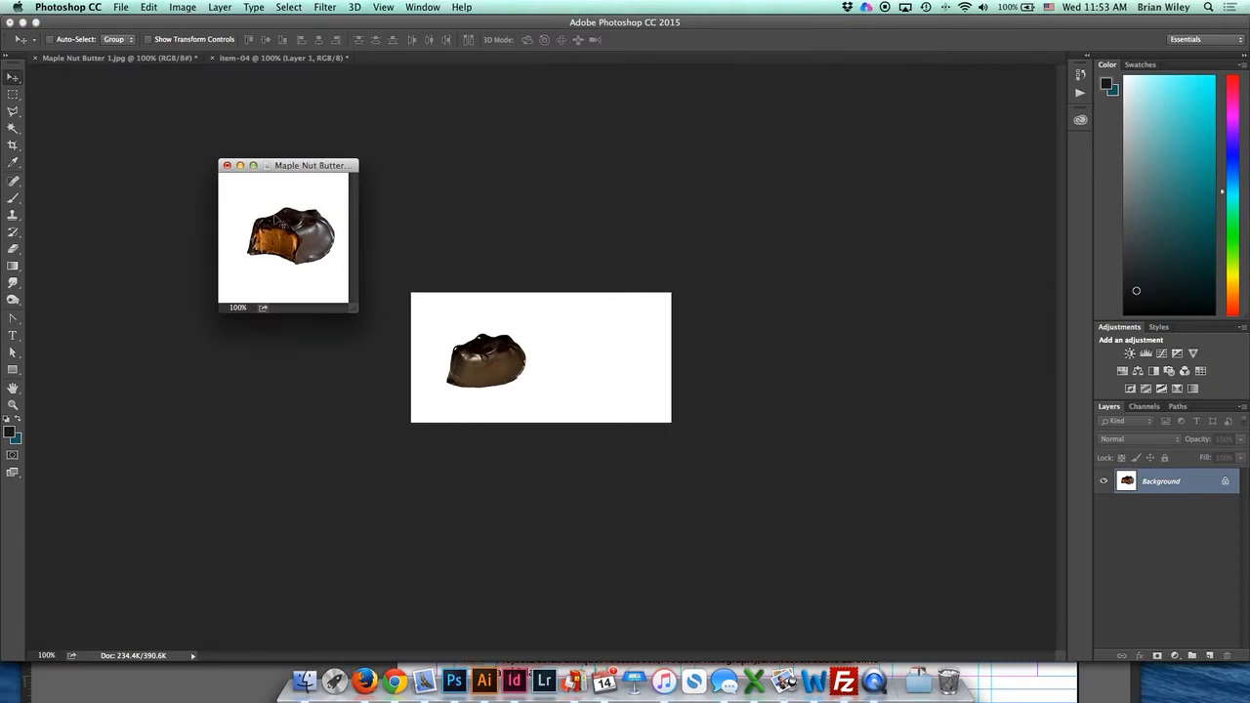
{"action": "left_click_drag", "start_coordinate": [277, 241], "coordinate": [630, 363]}
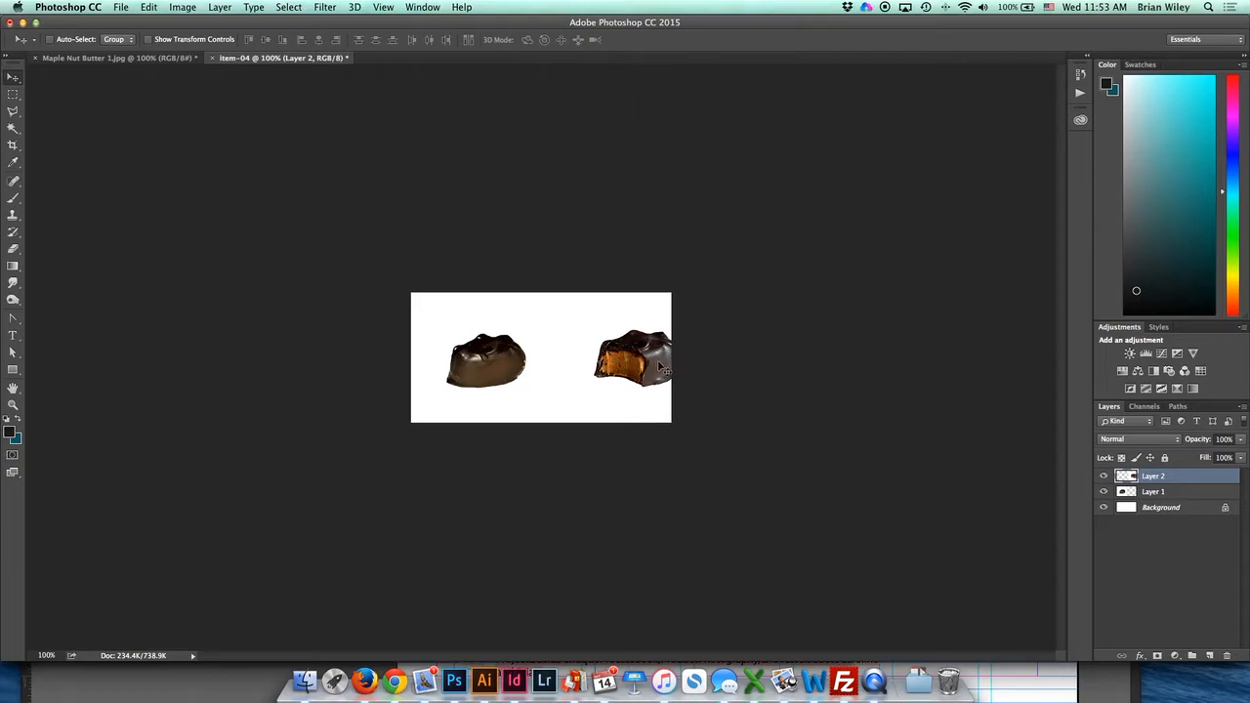
{"action": "left_click_drag", "start_coordinate": [662, 366], "coordinate": [634, 365]}
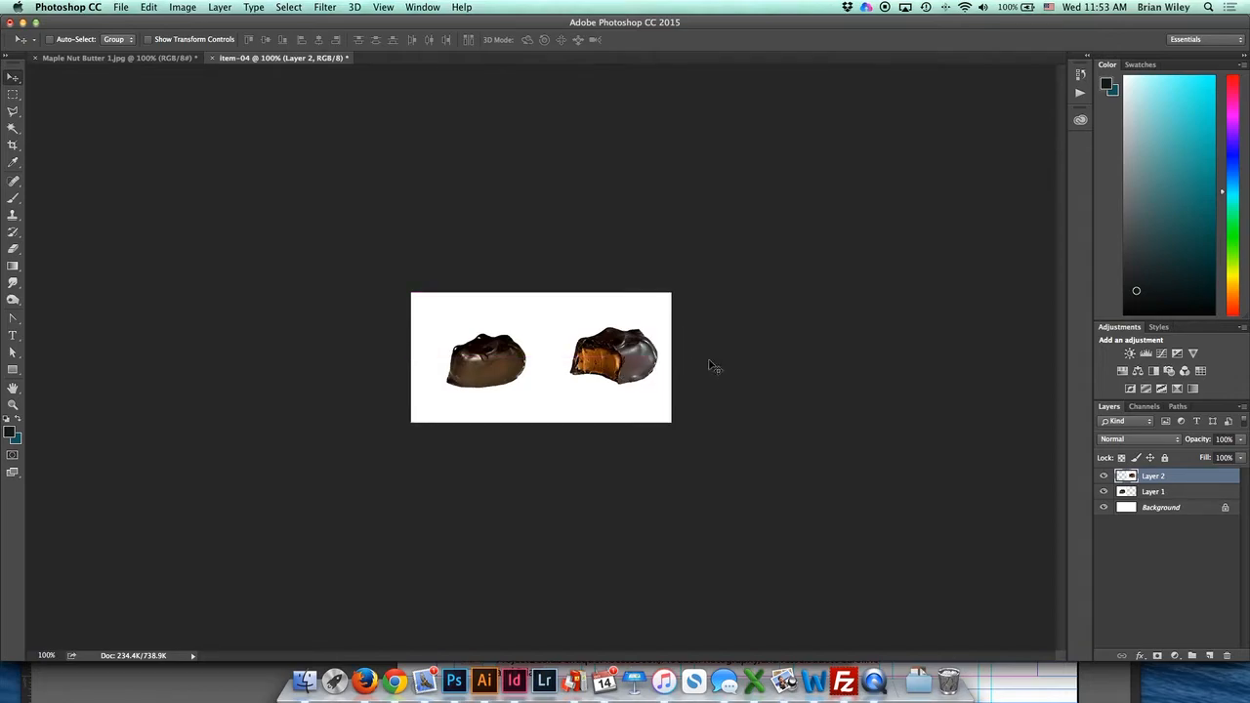
{"action": "left_click_drag", "start_coordinate": [590, 372], "coordinate": [600, 368]}
- Open item-04 in Save for Web (Legacy) and choose the JPEG High preset
{"action": "left_click", "coordinate": [122, 7]}
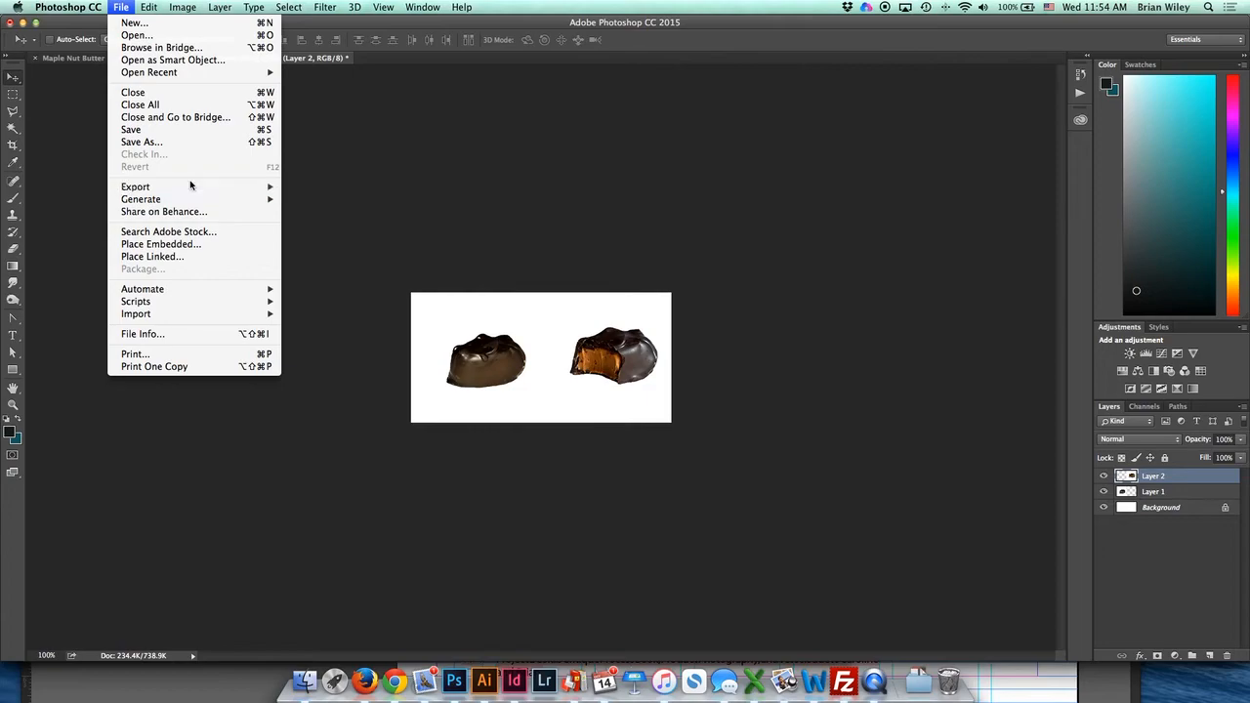
{"action": "mouse_move", "coordinate": [194, 188]}
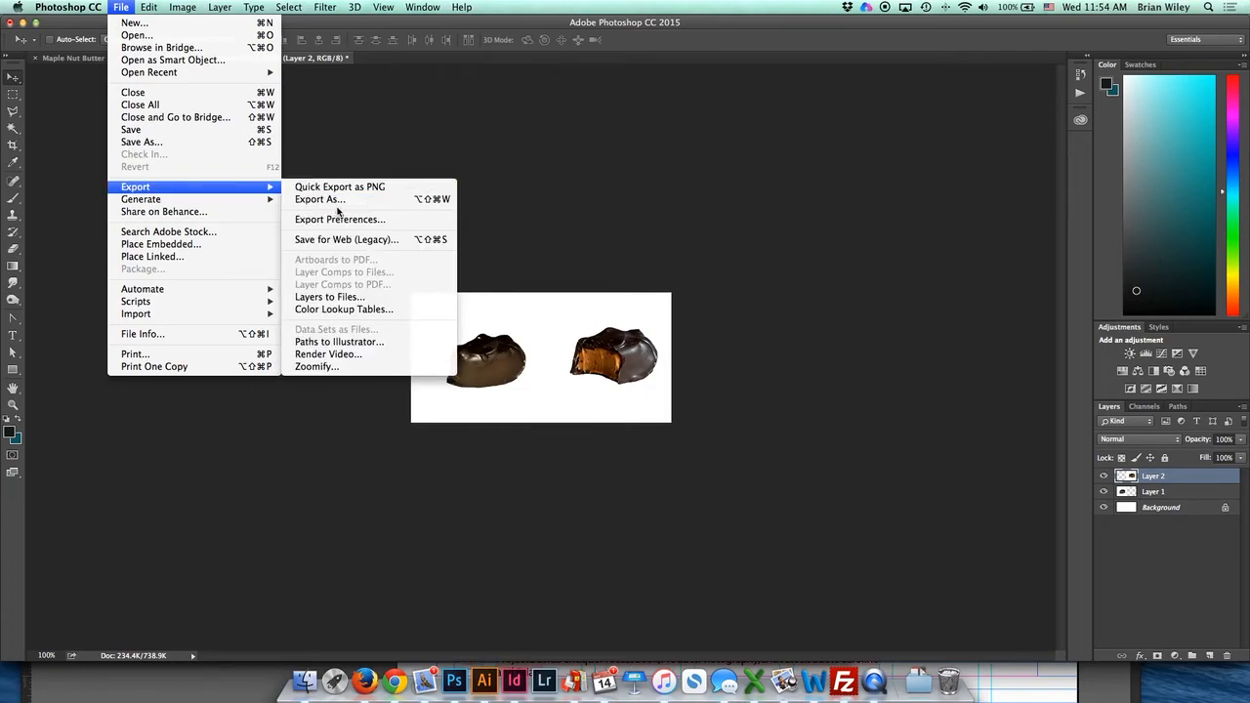
{"action": "left_click", "coordinate": [352, 241]}
{"action": "left_click", "coordinate": [360, 240]}
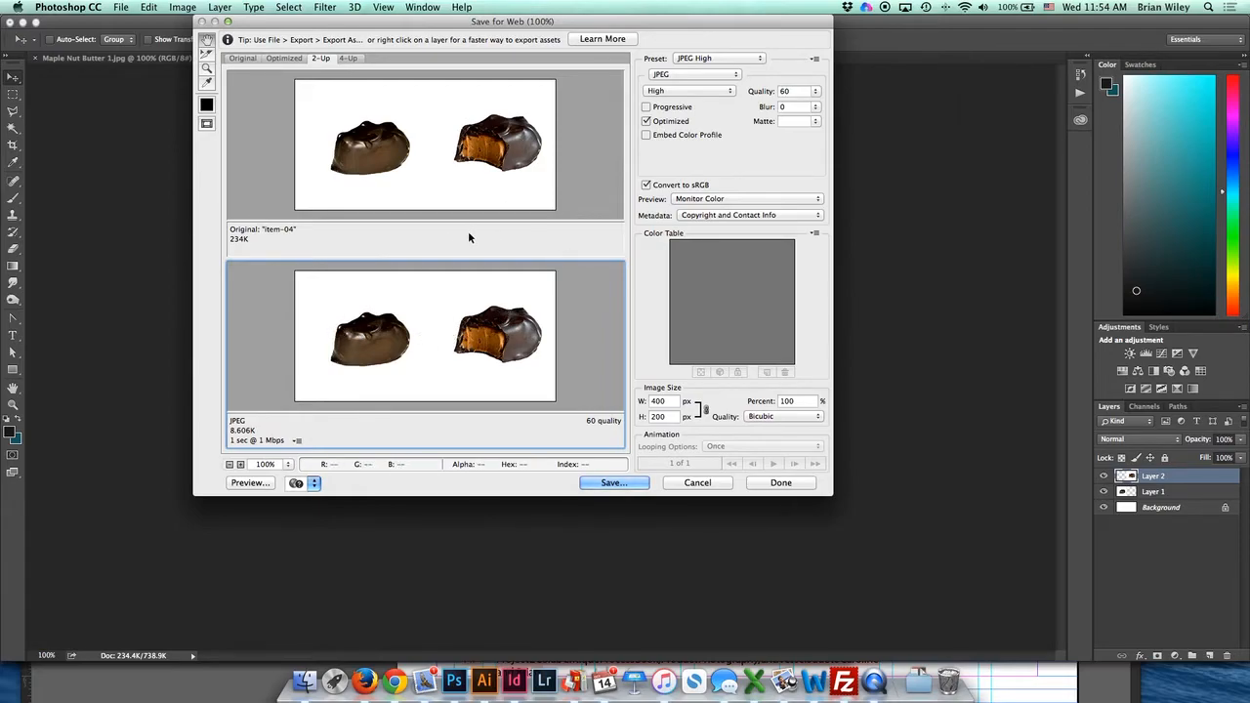
{"action": "left_click", "coordinate": [708, 58]}
{"action": "mouse_move", "coordinate": [711, 11]}
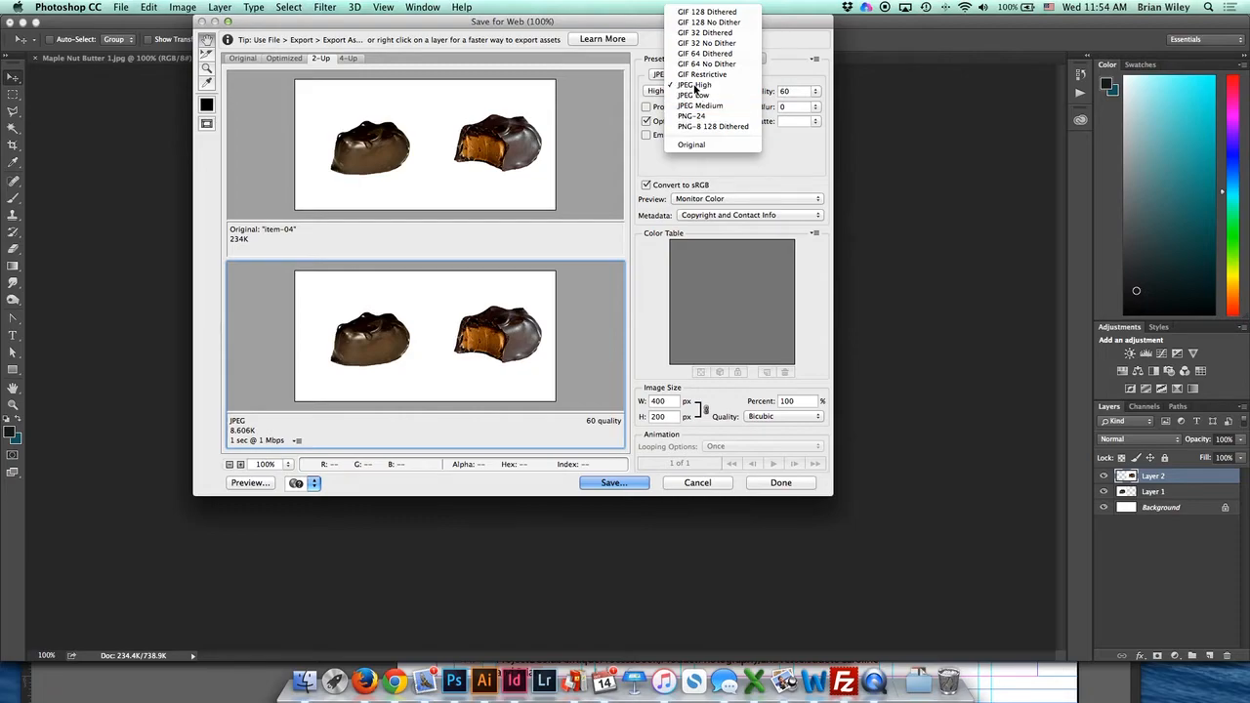
{"action": "left_click", "coordinate": [691, 85]}
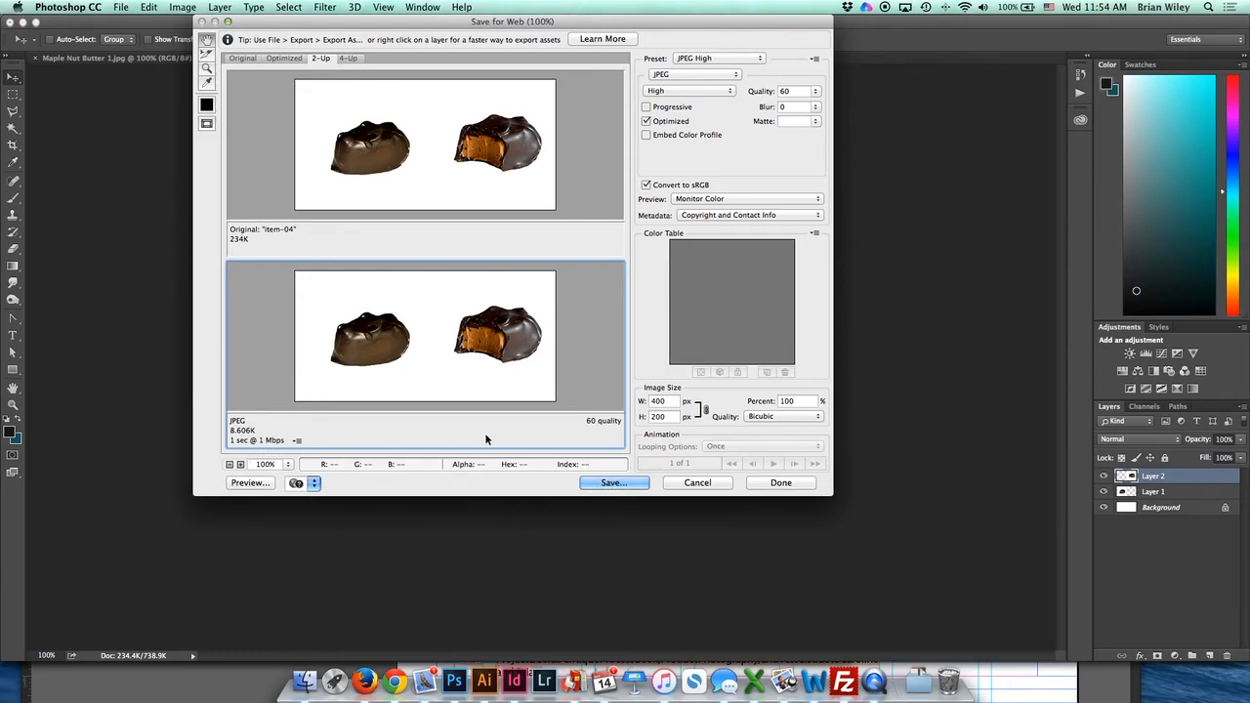
- Save the optimized image as item-04.jpg in the images folder of coccyx-lastname on the UNTITLED drive
{"action": "left_click", "coordinate": [619, 484]}
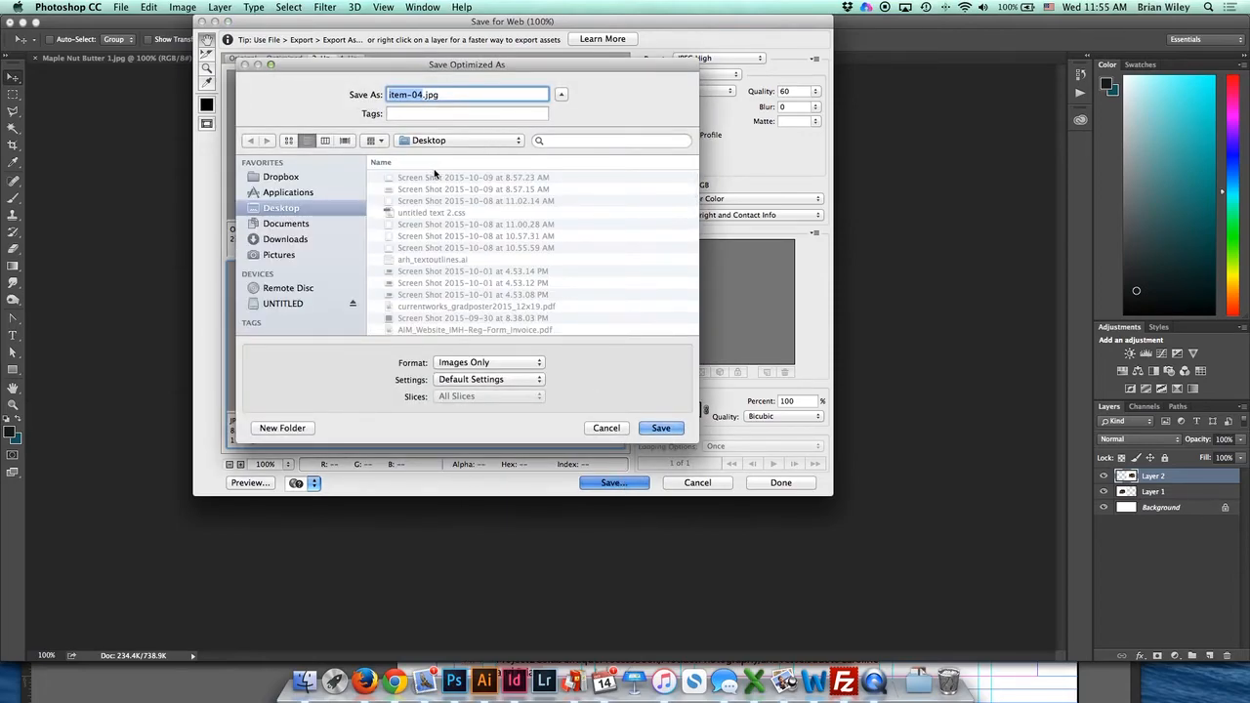
{"action": "scroll", "coordinate": [283, 286], "scroll_direction": "down", "scroll_amount": 1}
{"action": "left_click", "coordinate": [292, 305]}
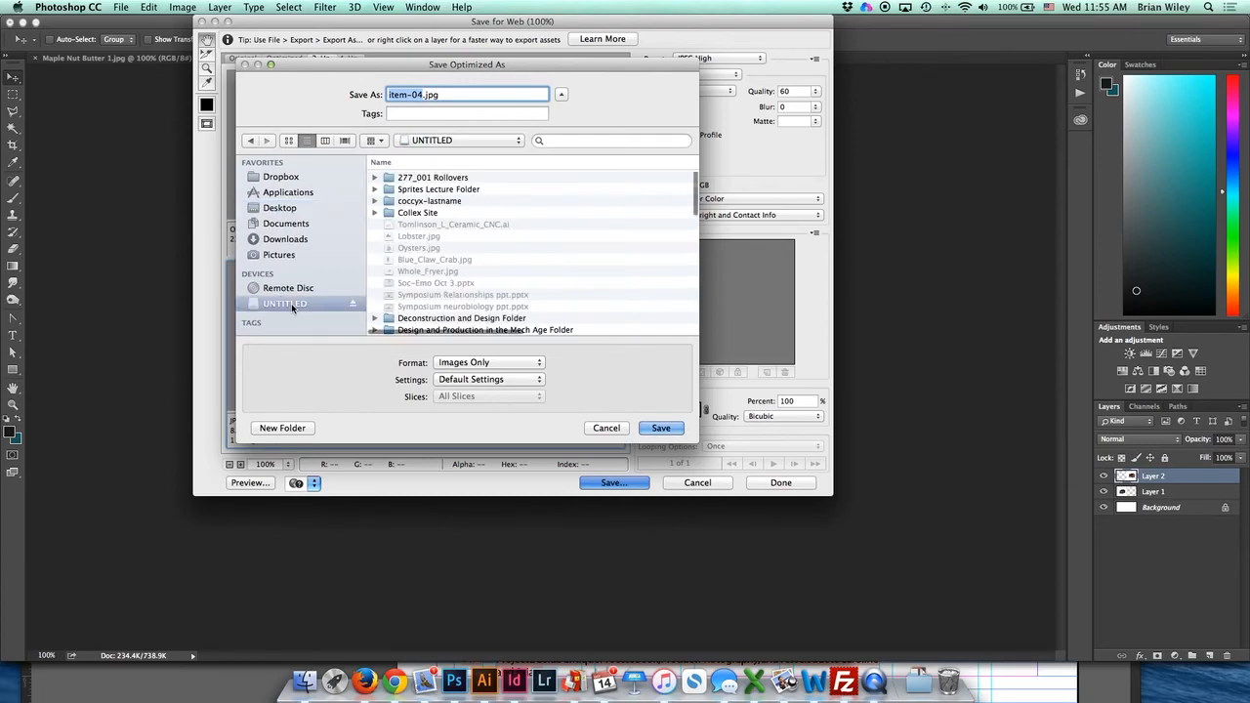
{"action": "scroll", "coordinate": [415, 224], "scroll_direction": "down", "scroll_amount": 4}
{"action": "scroll", "coordinate": [415, 224], "scroll_direction": "up", "scroll_amount": 5}
{"action": "double_click", "coordinate": [419, 202]}
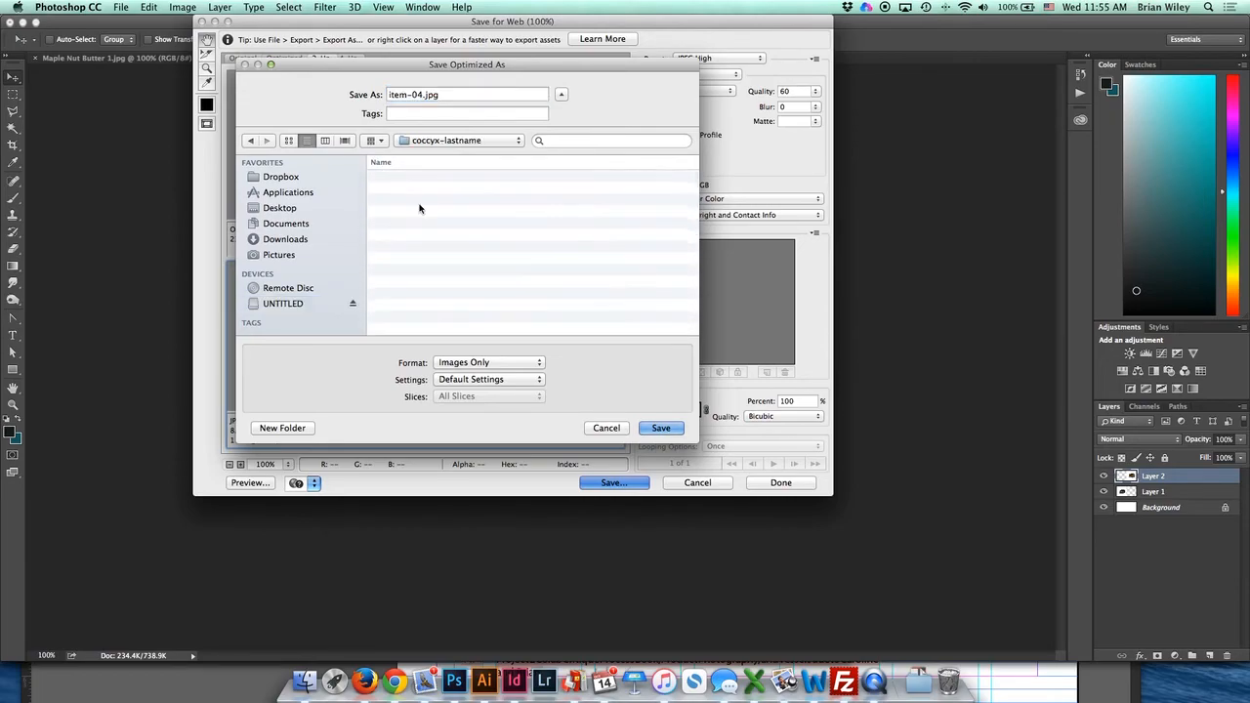
{"action": "left_click", "coordinate": [374, 177]}
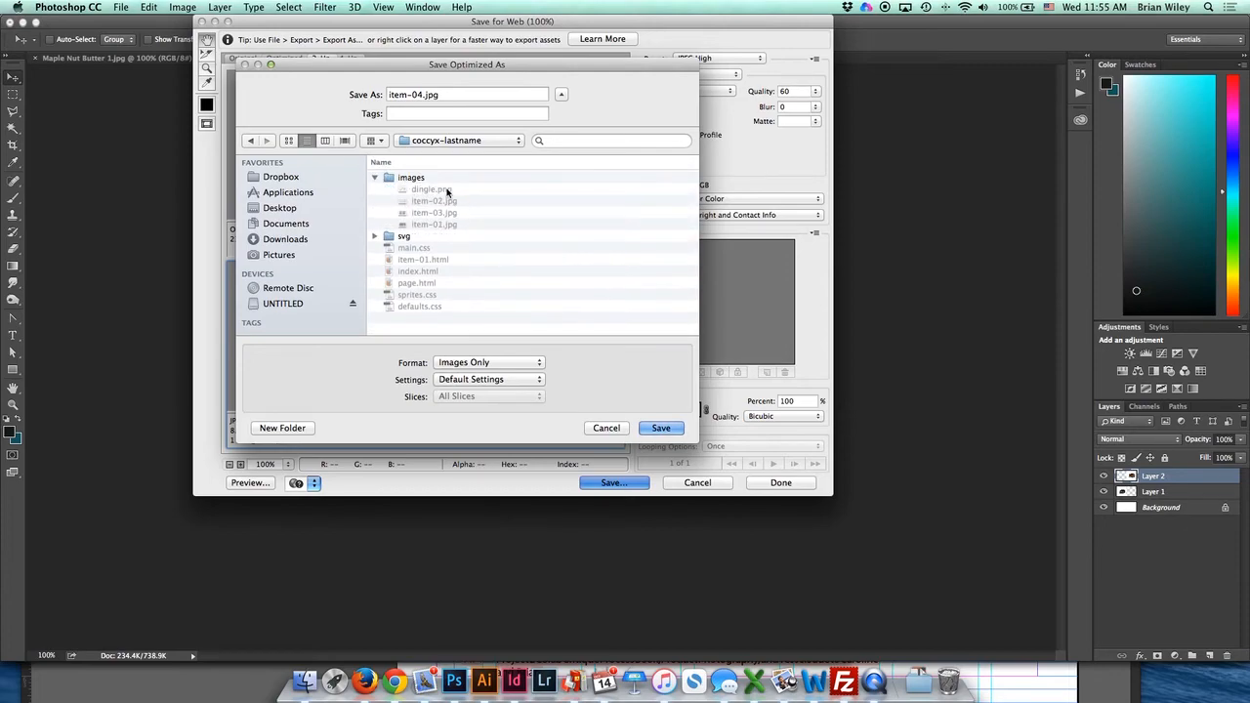
{"action": "double_click", "coordinate": [414, 178]}
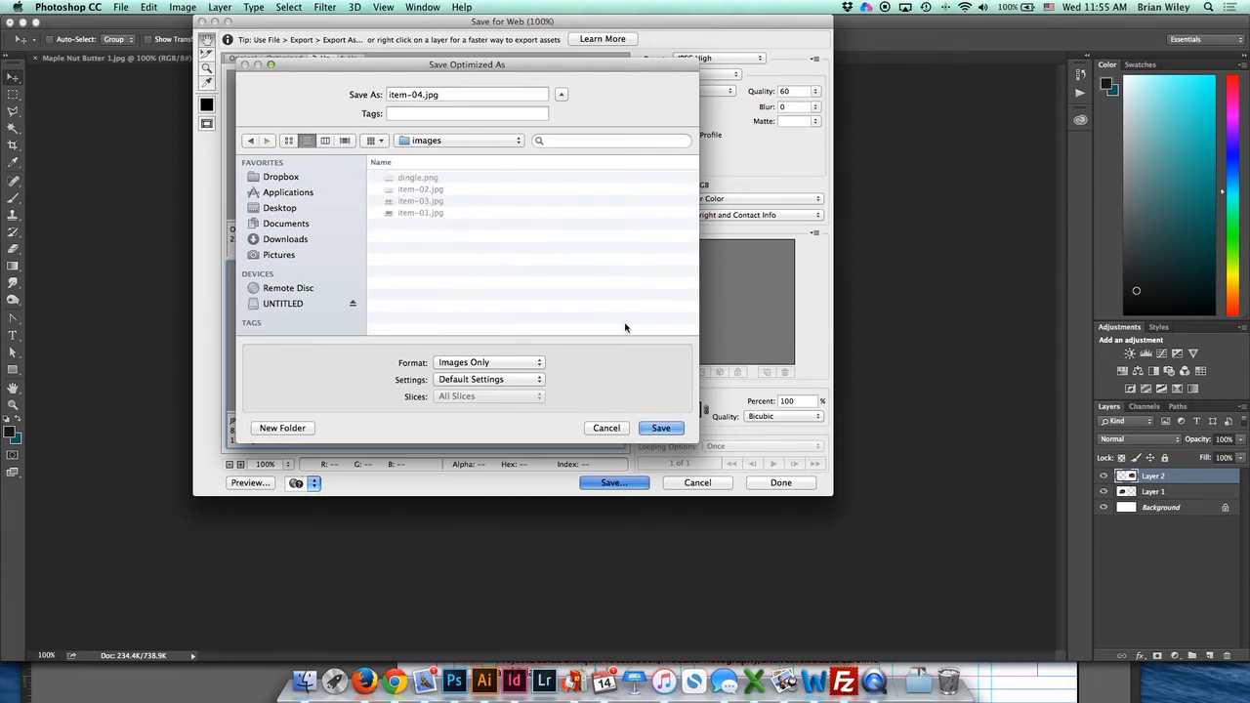
{"action": "left_click", "coordinate": [661, 430]}
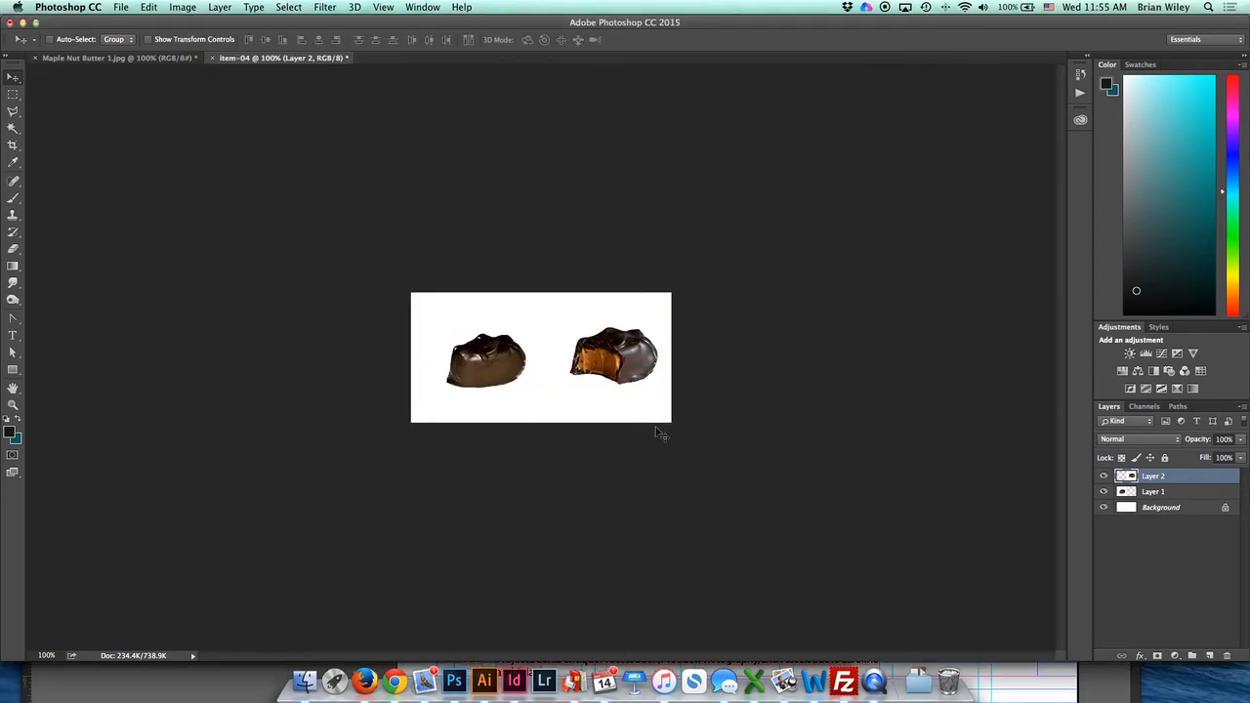
- Switch to Finder, browse to the images folder inside coccyx-lastname and preview item-04.jpg
{"action": "left_click", "coordinate": [306, 681]}
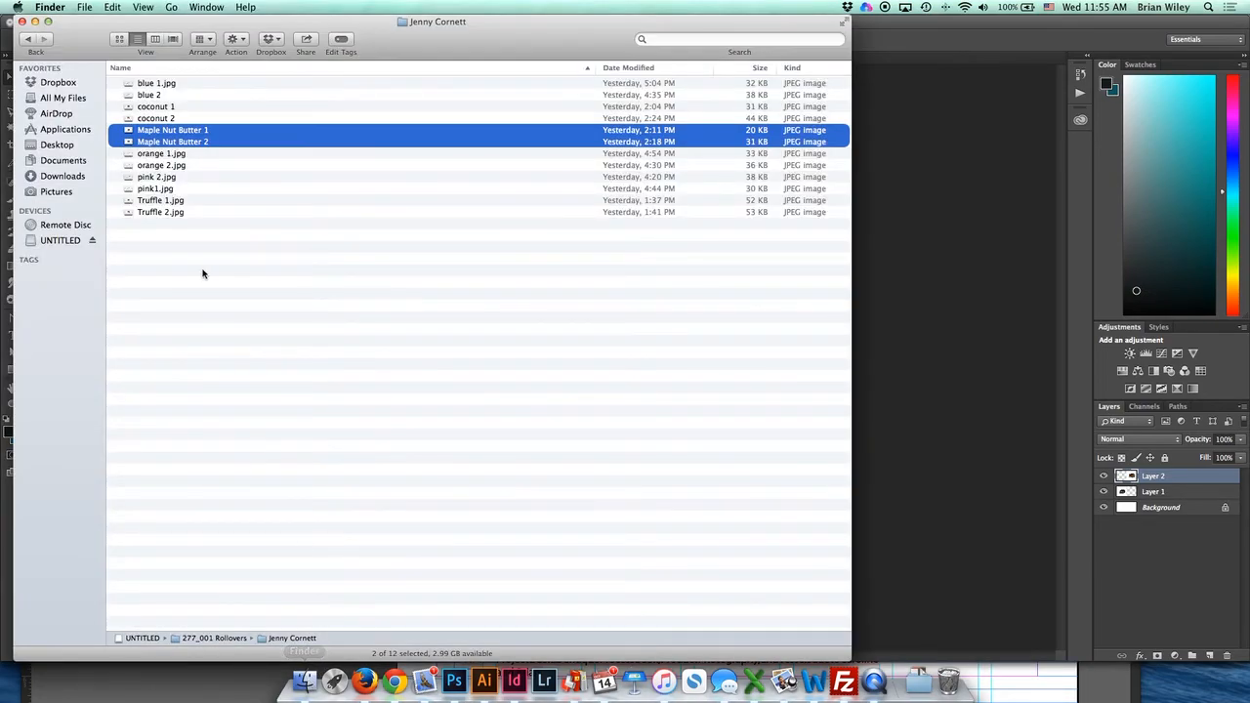
{"action": "left_click", "coordinate": [32, 40]}
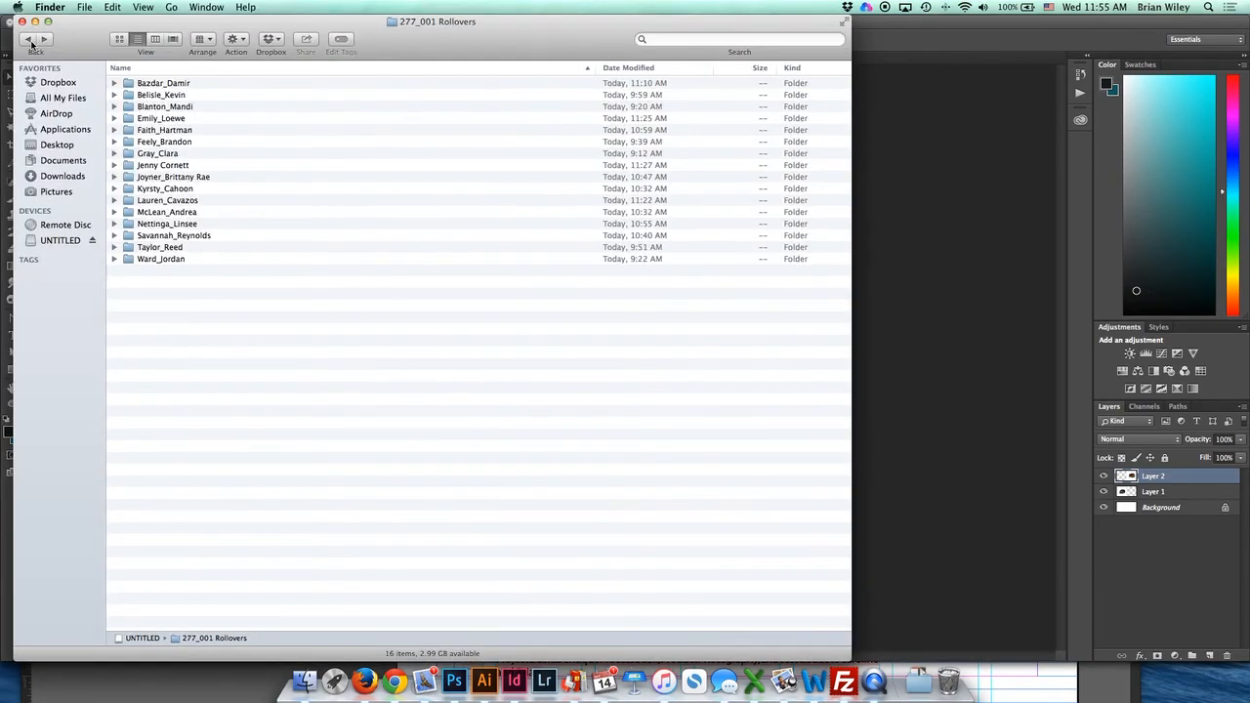
{"action": "left_click", "coordinate": [32, 40]}
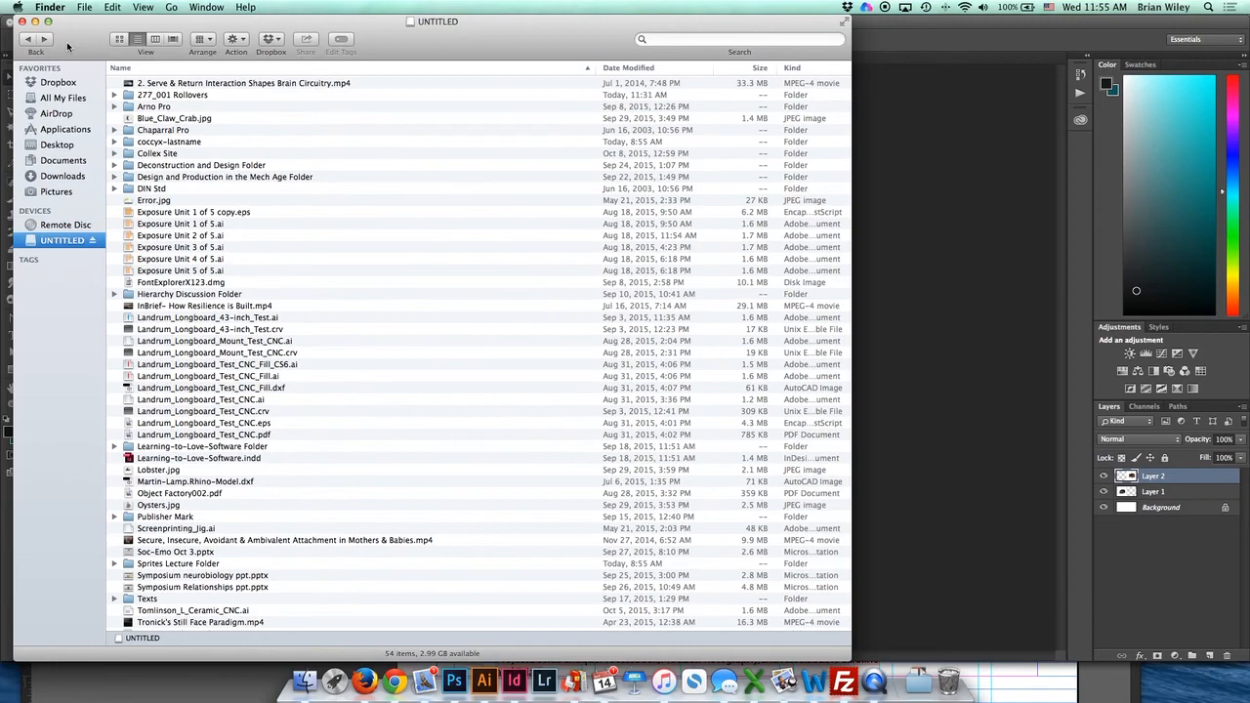
{"action": "double_click", "coordinate": [161, 142]}
{"action": "double_click", "coordinate": [146, 95]}
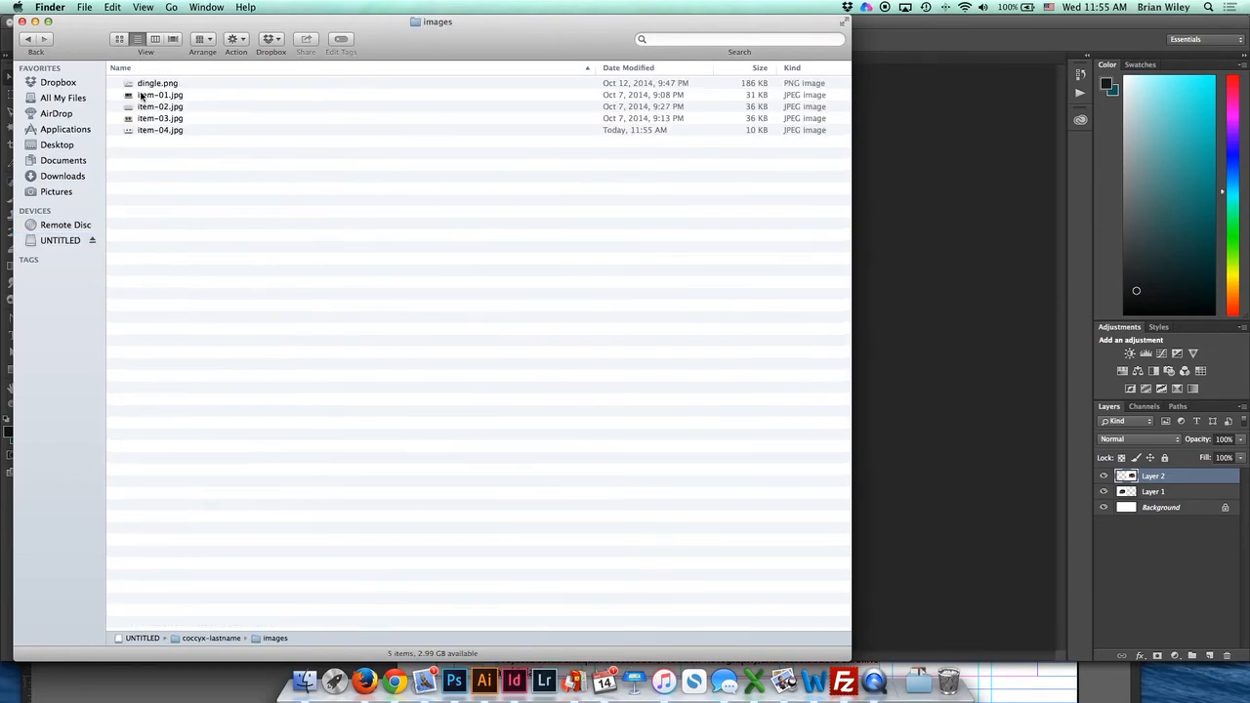
{"action": "left_click", "coordinate": [160, 131]}
{"action": "key", "text": "space"}
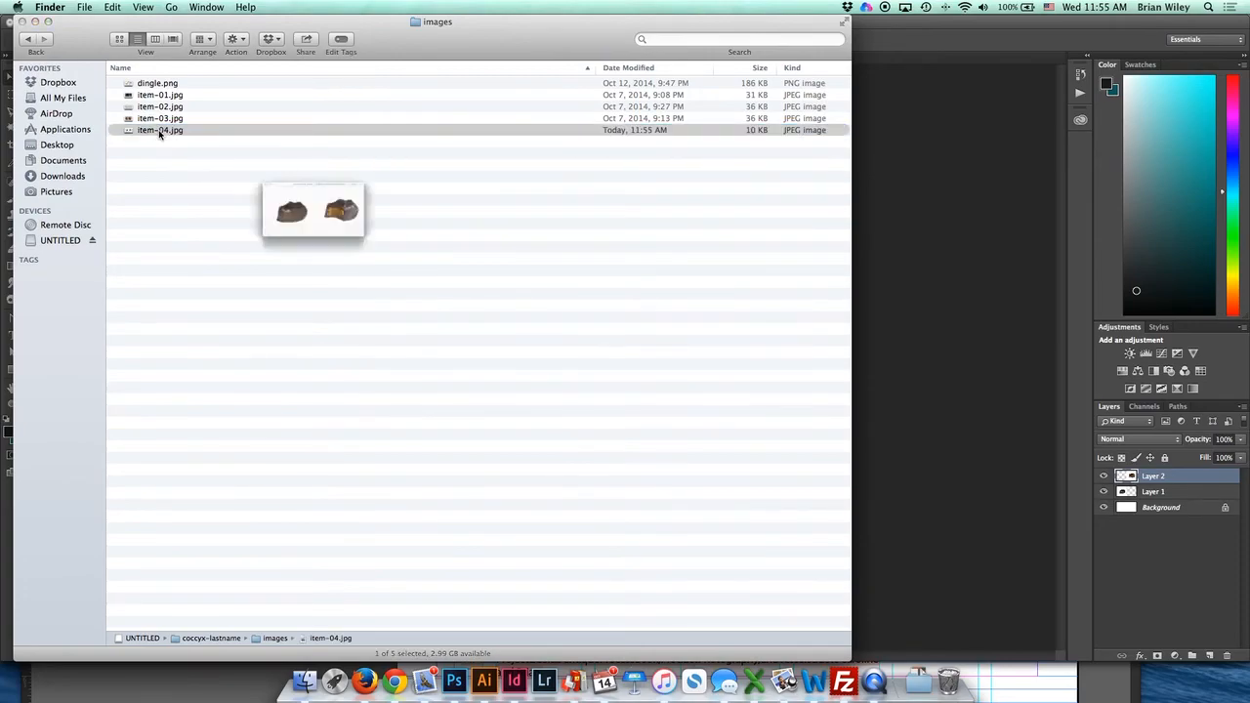
{"action": "key", "text": "space"}
- Return to the coccyx-lastname folder, open index.html in Firefox and check the fourth entry's rollover image
{"action": "key", "text": "super+bracketleft"}
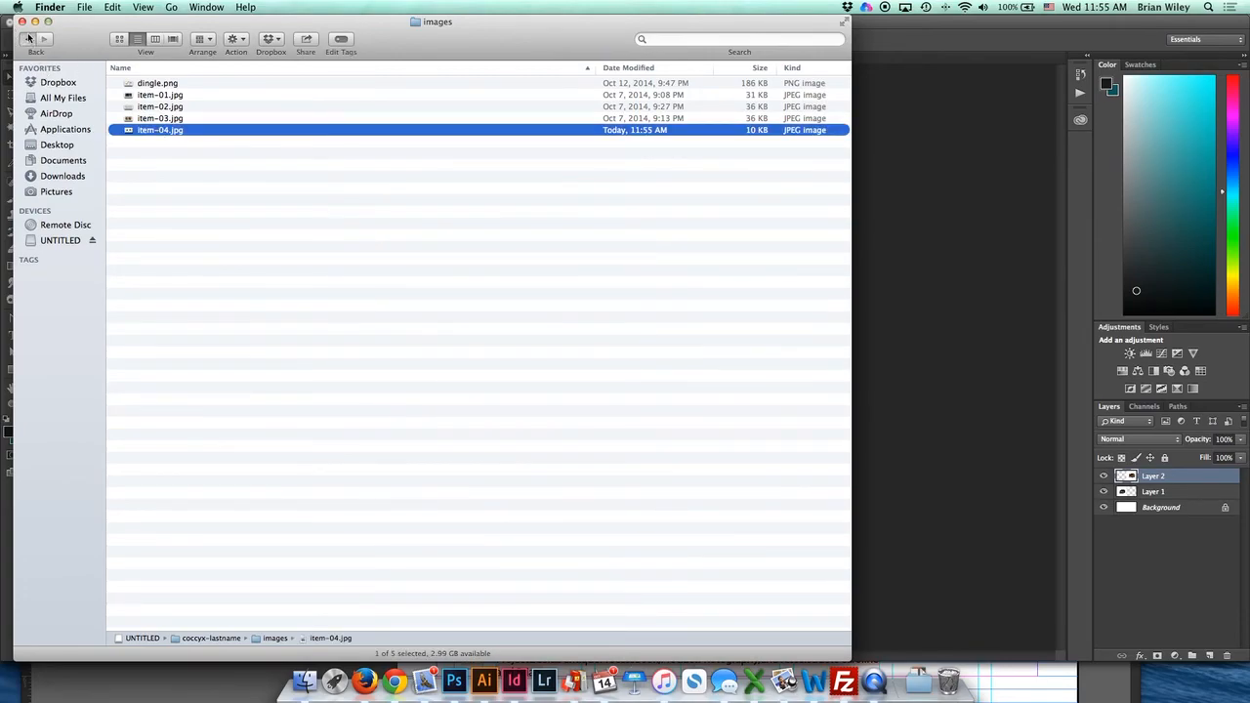
{"action": "left_click_drag", "start_coordinate": [156, 108], "coordinate": [362, 681]}
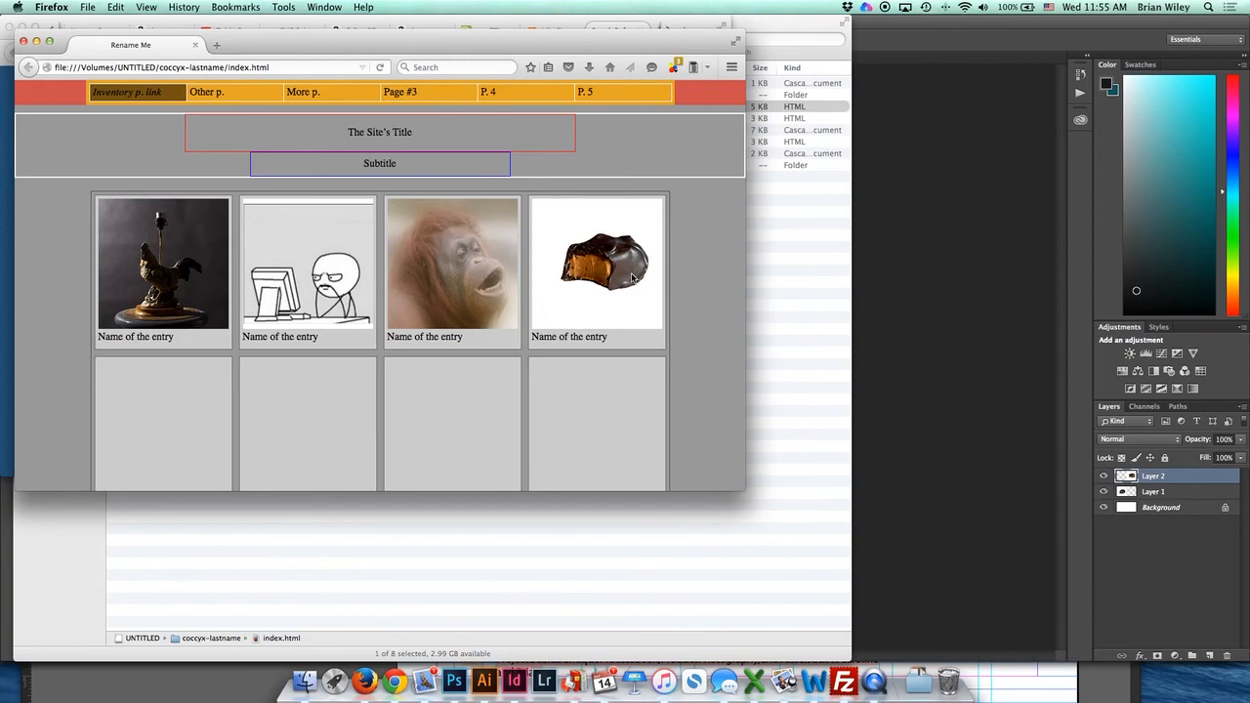
{"action": "key", "text": "super+Tab"}
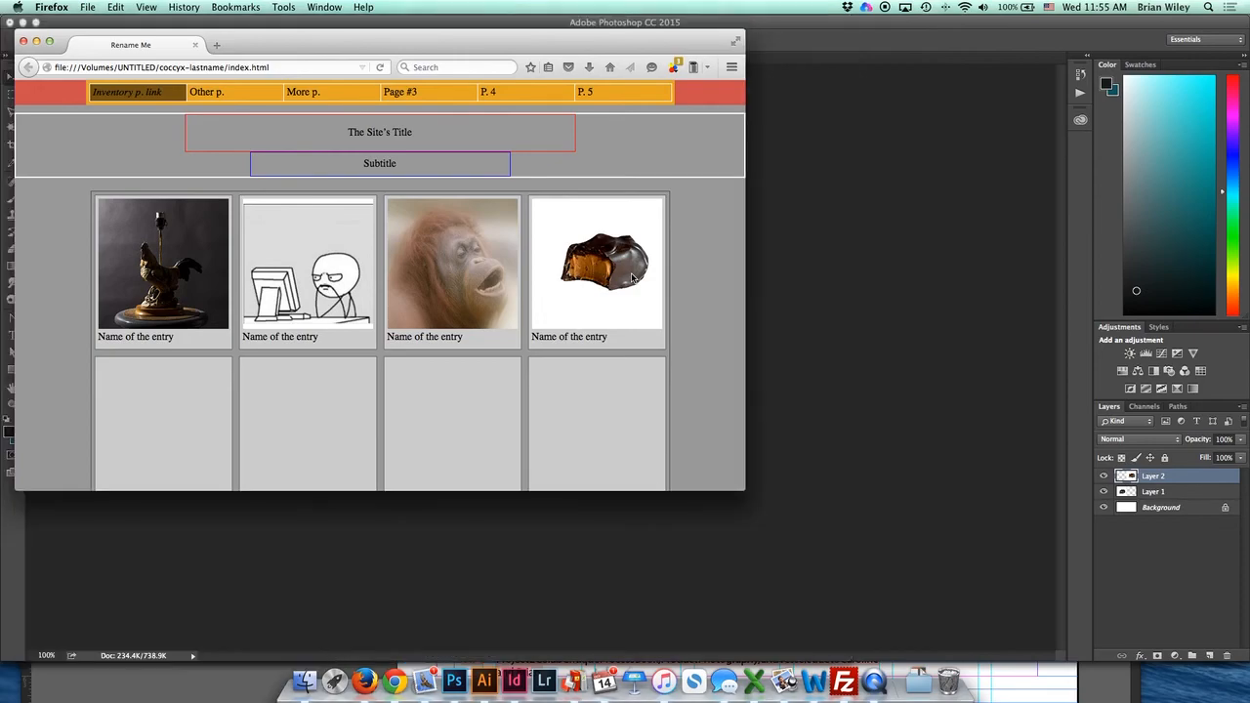